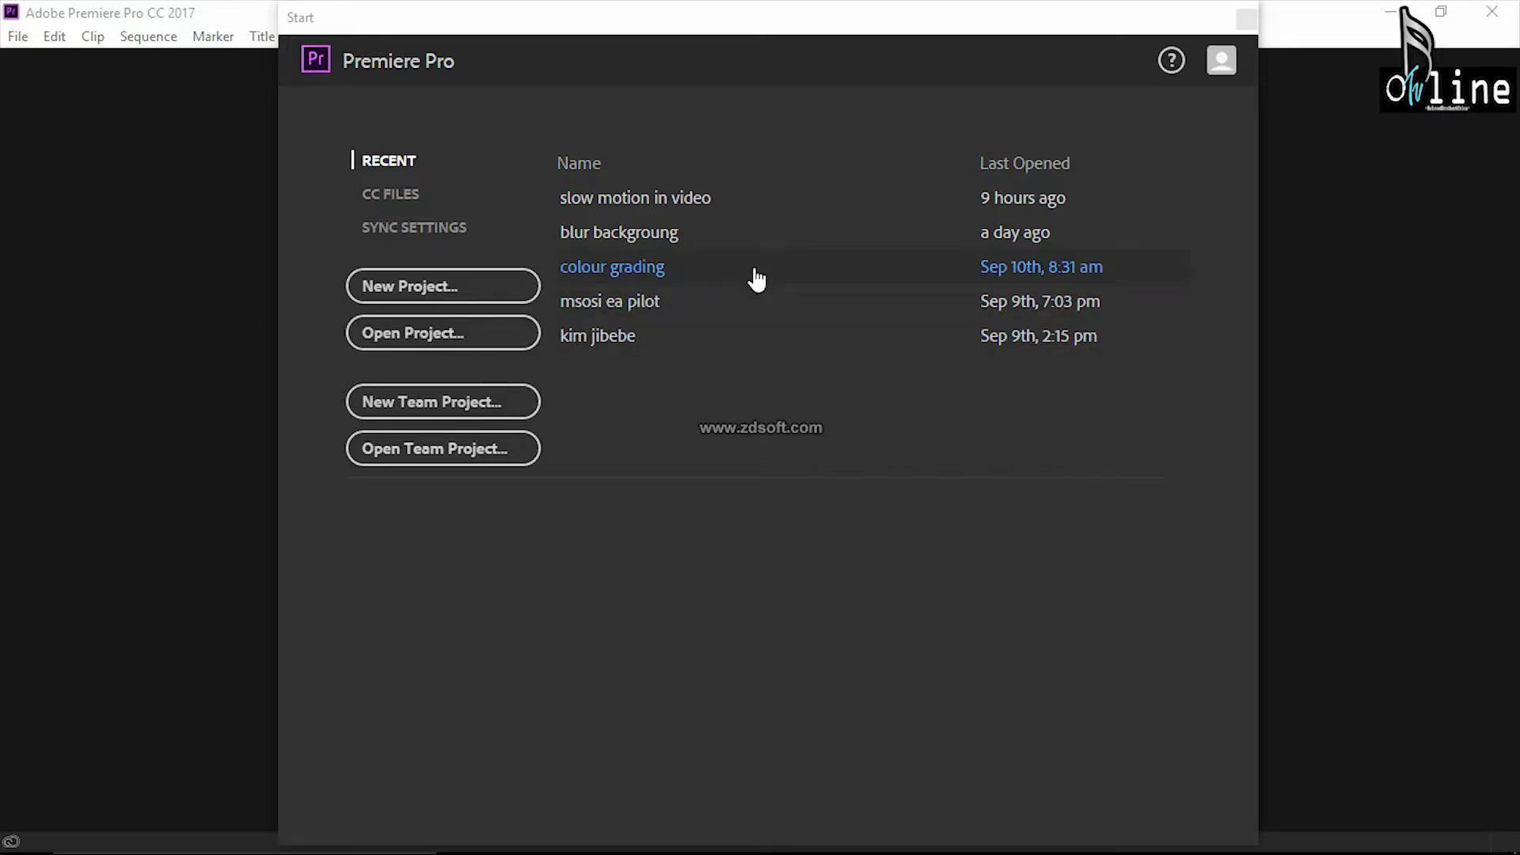
- Create a new project named 'animated text'
click(437, 287)
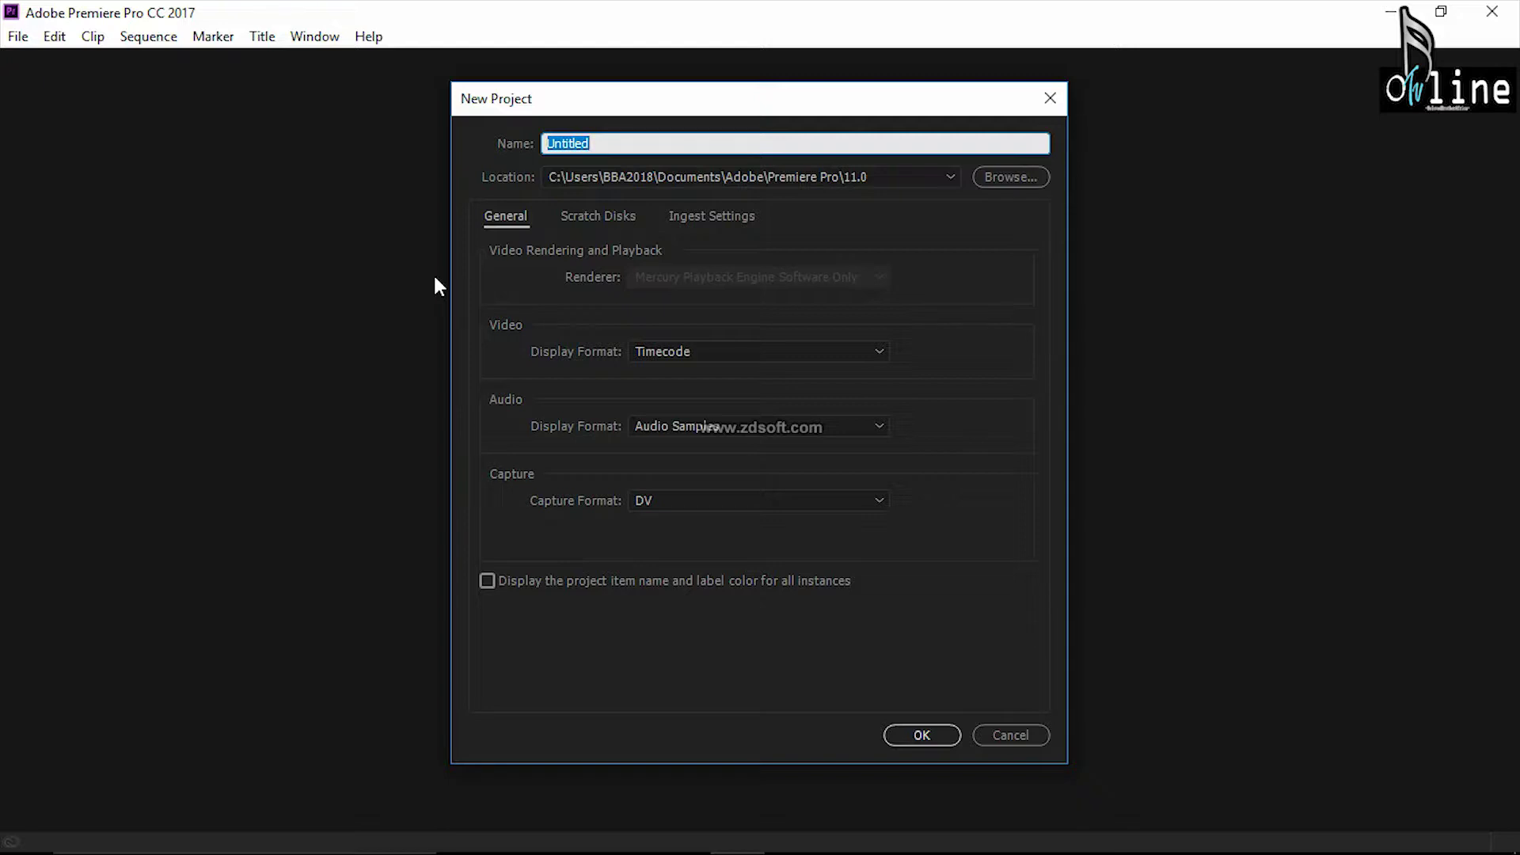
text(animated tex)
text(t)
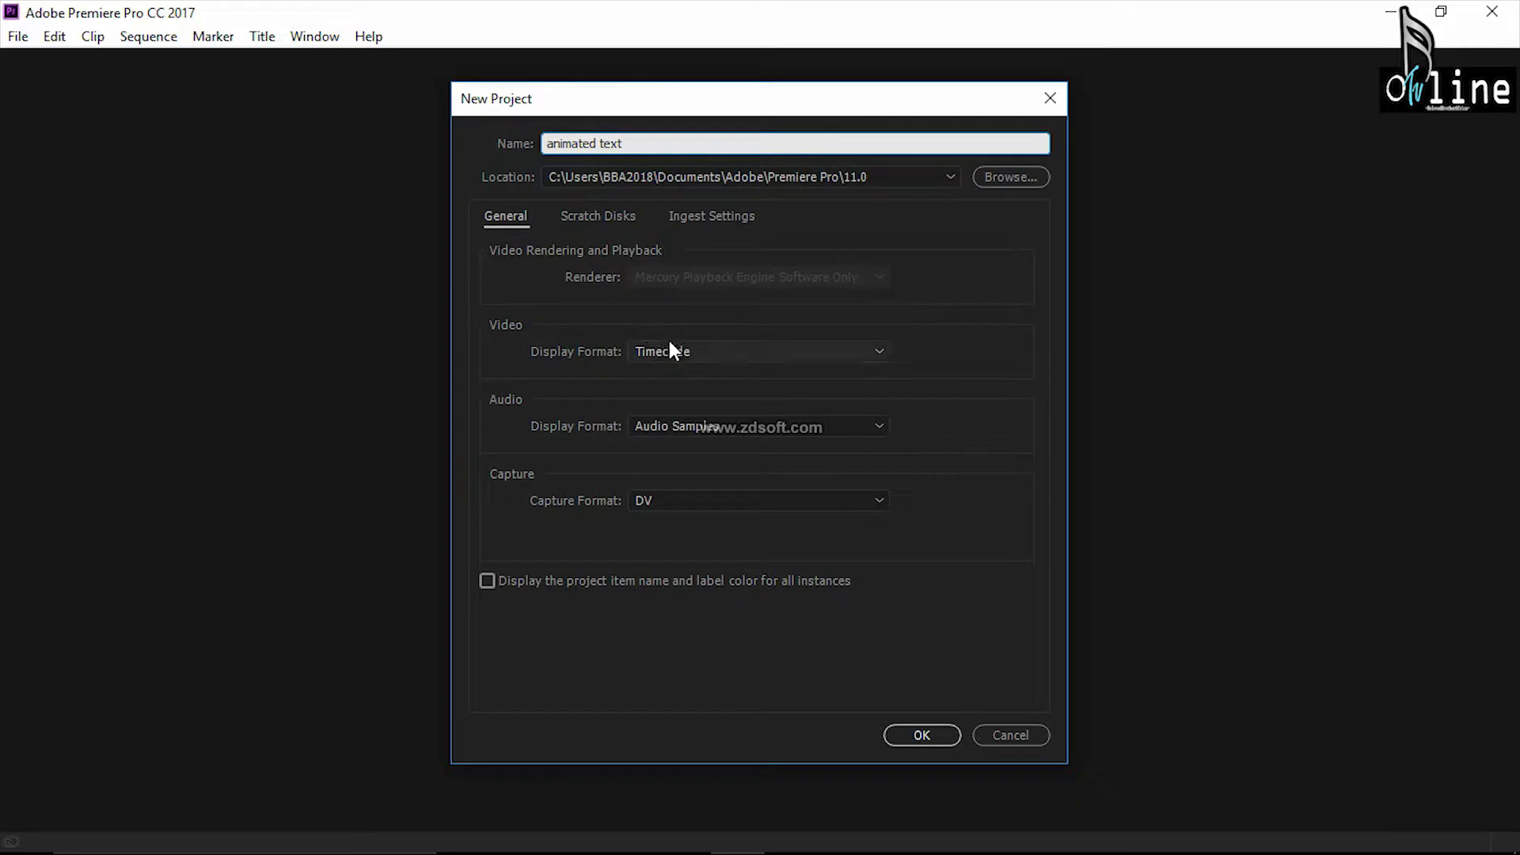
click(911, 730)
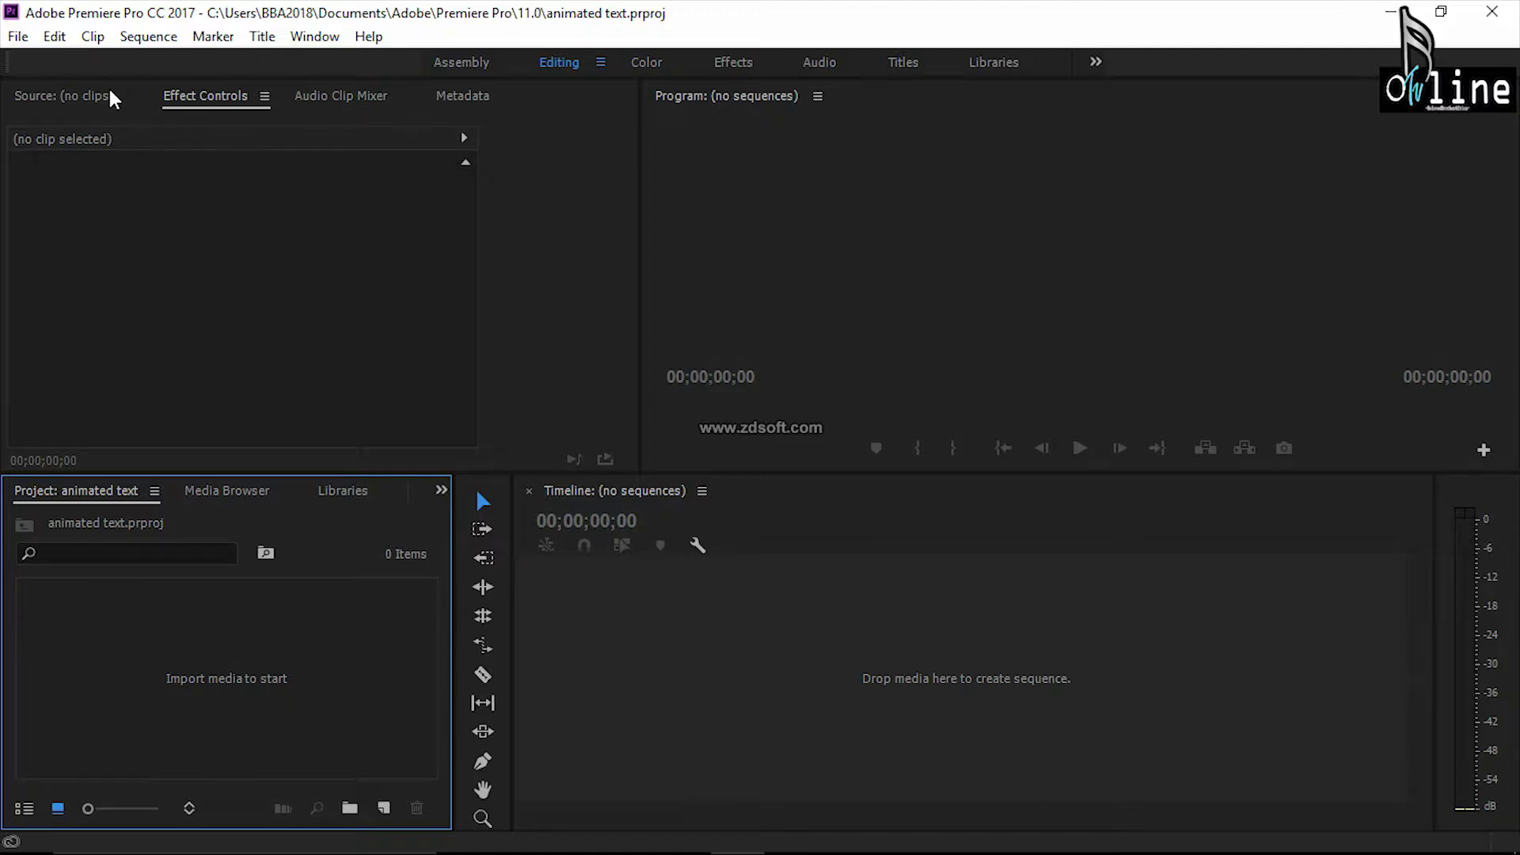
- Create a default still title named Title 01 with the standard settings
click(262, 40)
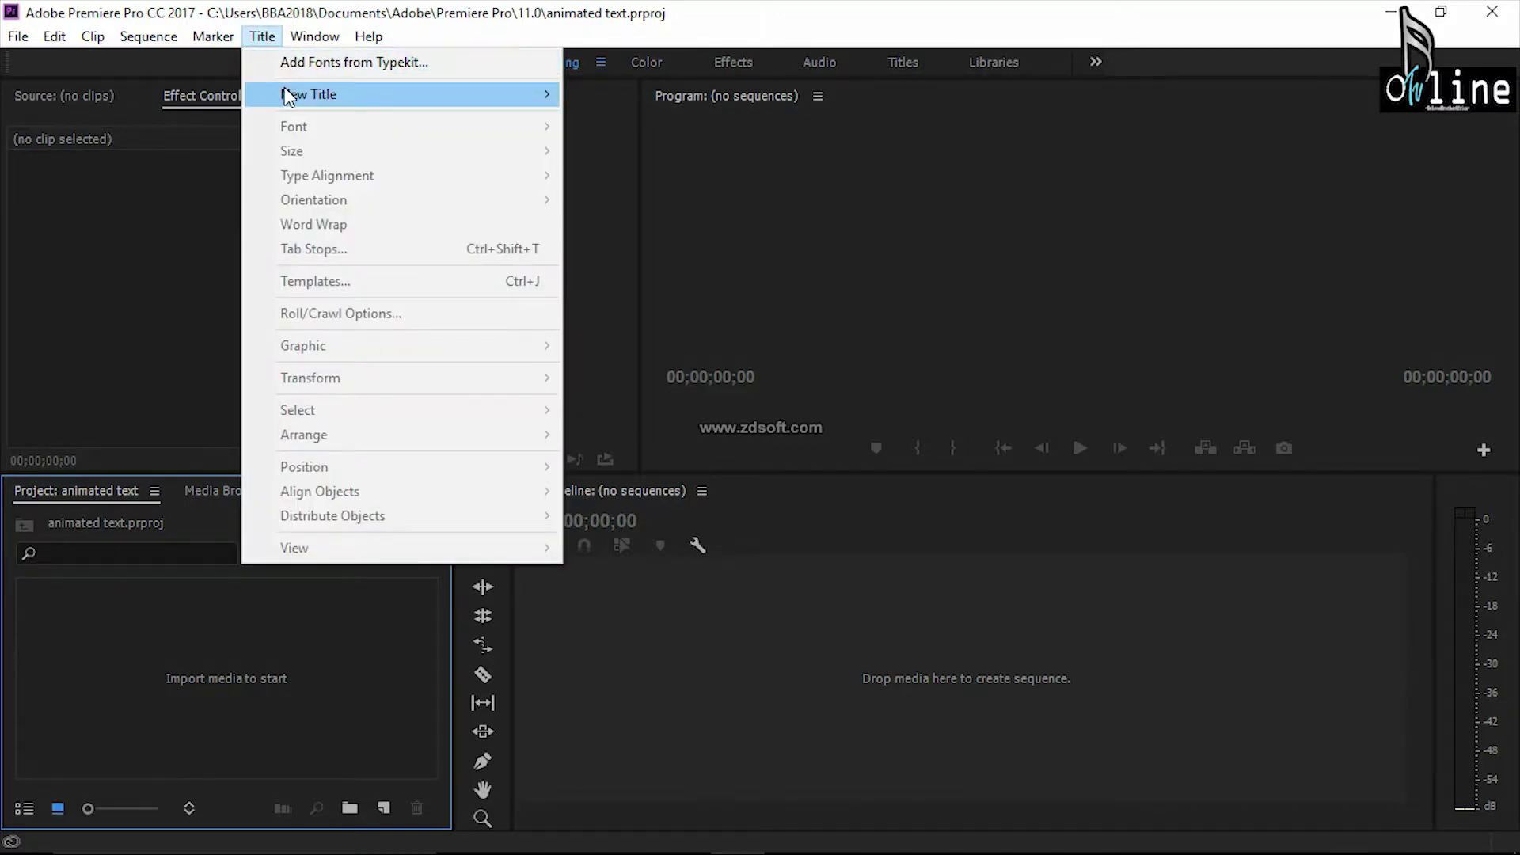
mouse_move(337, 101)
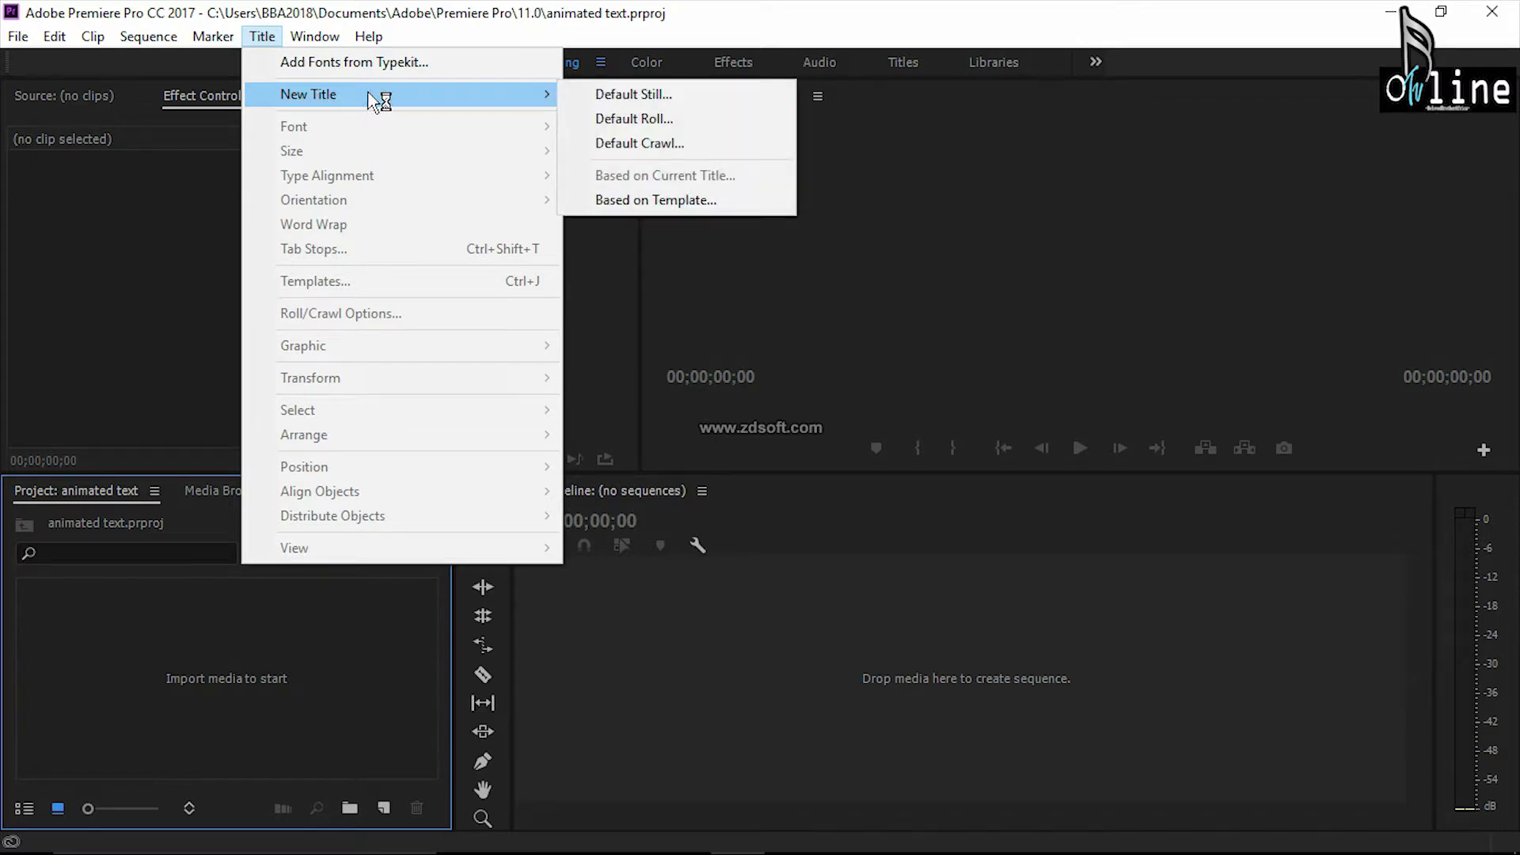
click(625, 96)
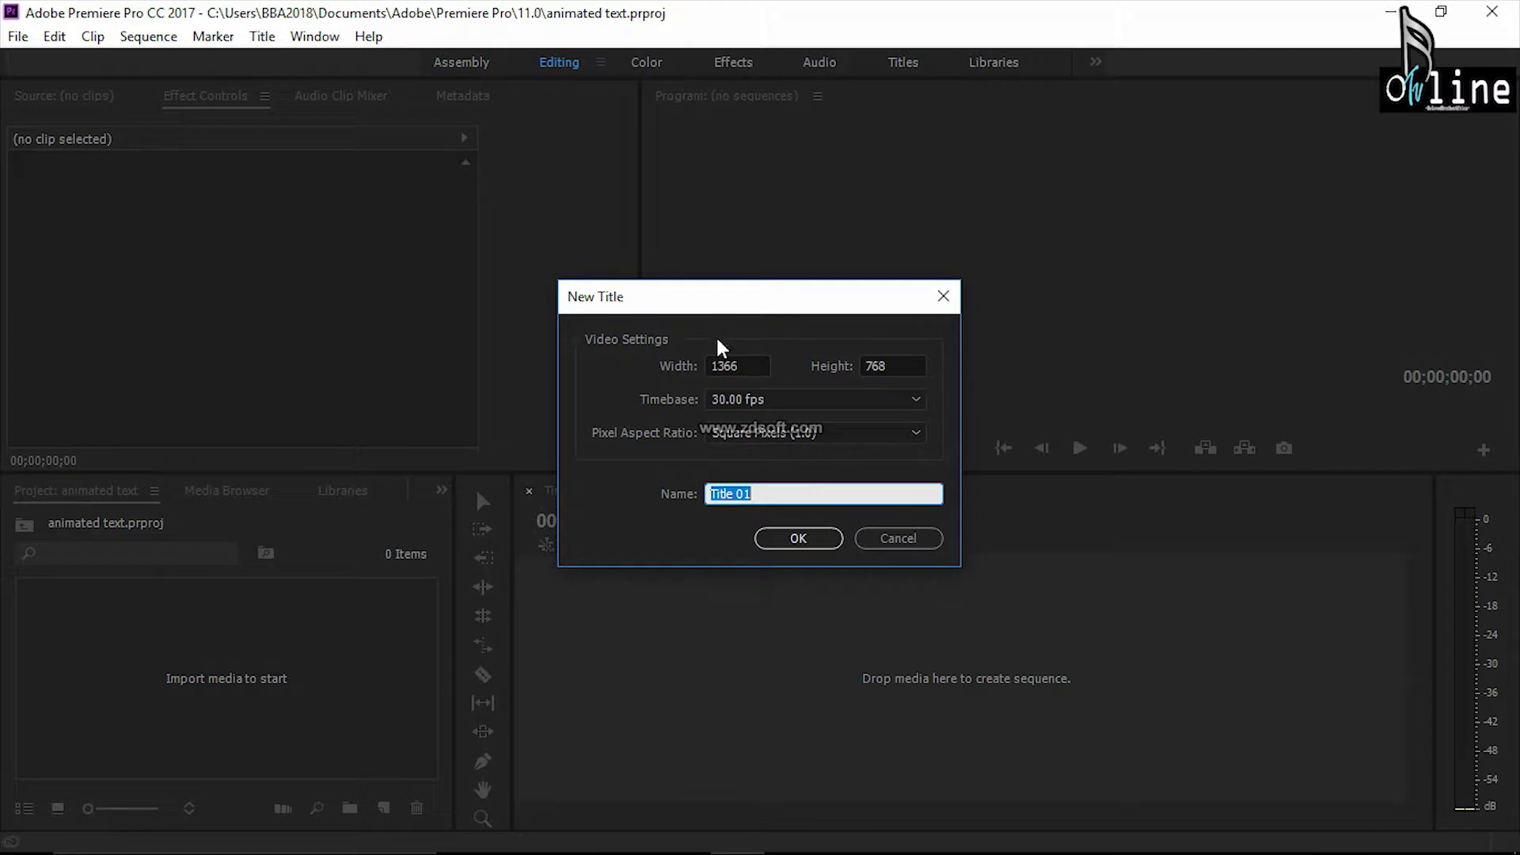
click(790, 541)
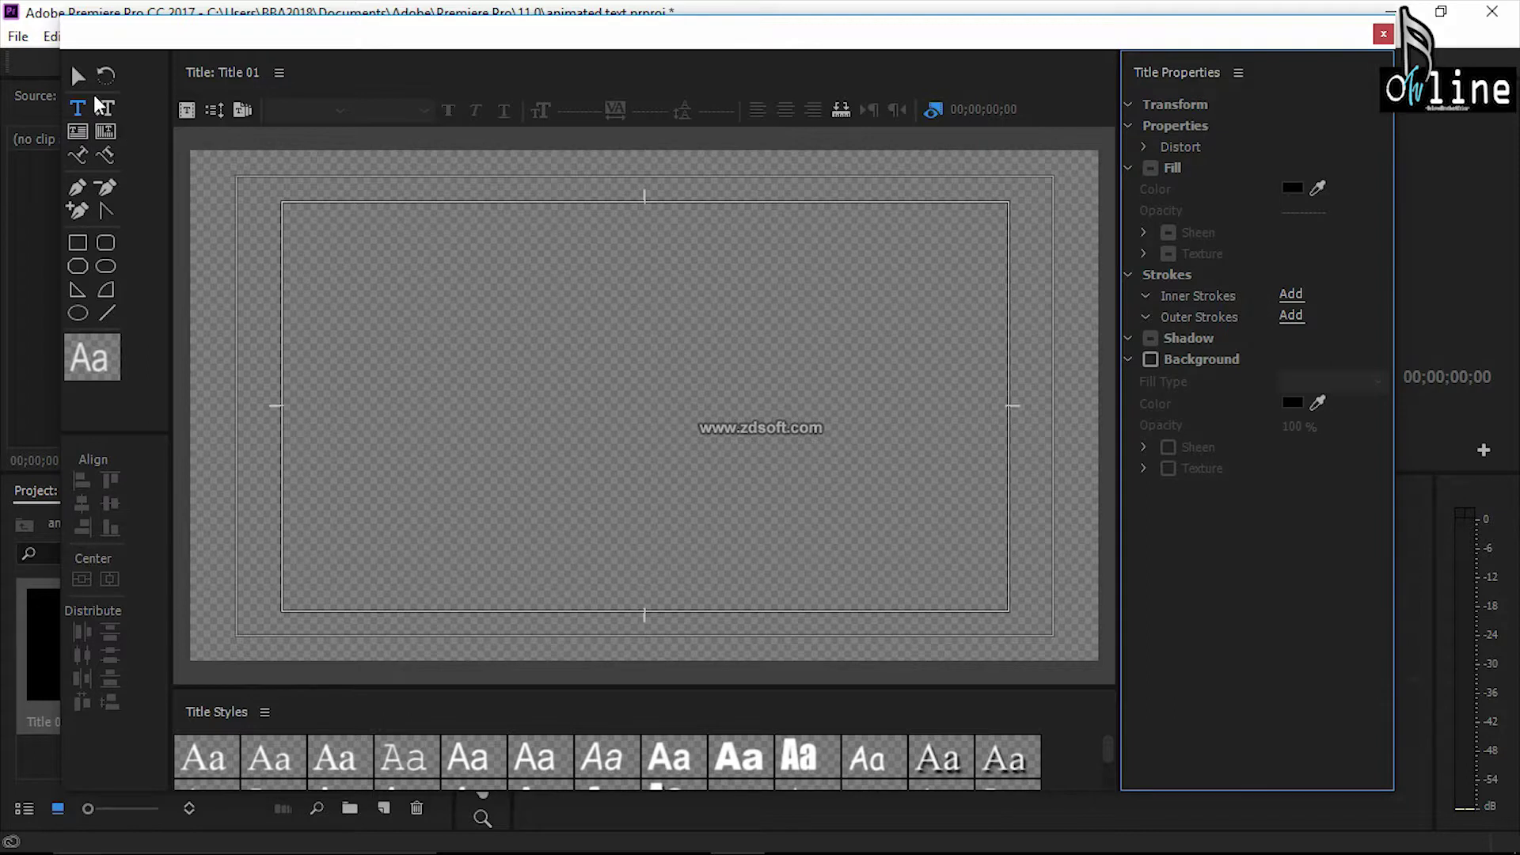
- Type 'ANIMATED TEXT' in a horizontal text box near the top of the canvas
click(79, 112)
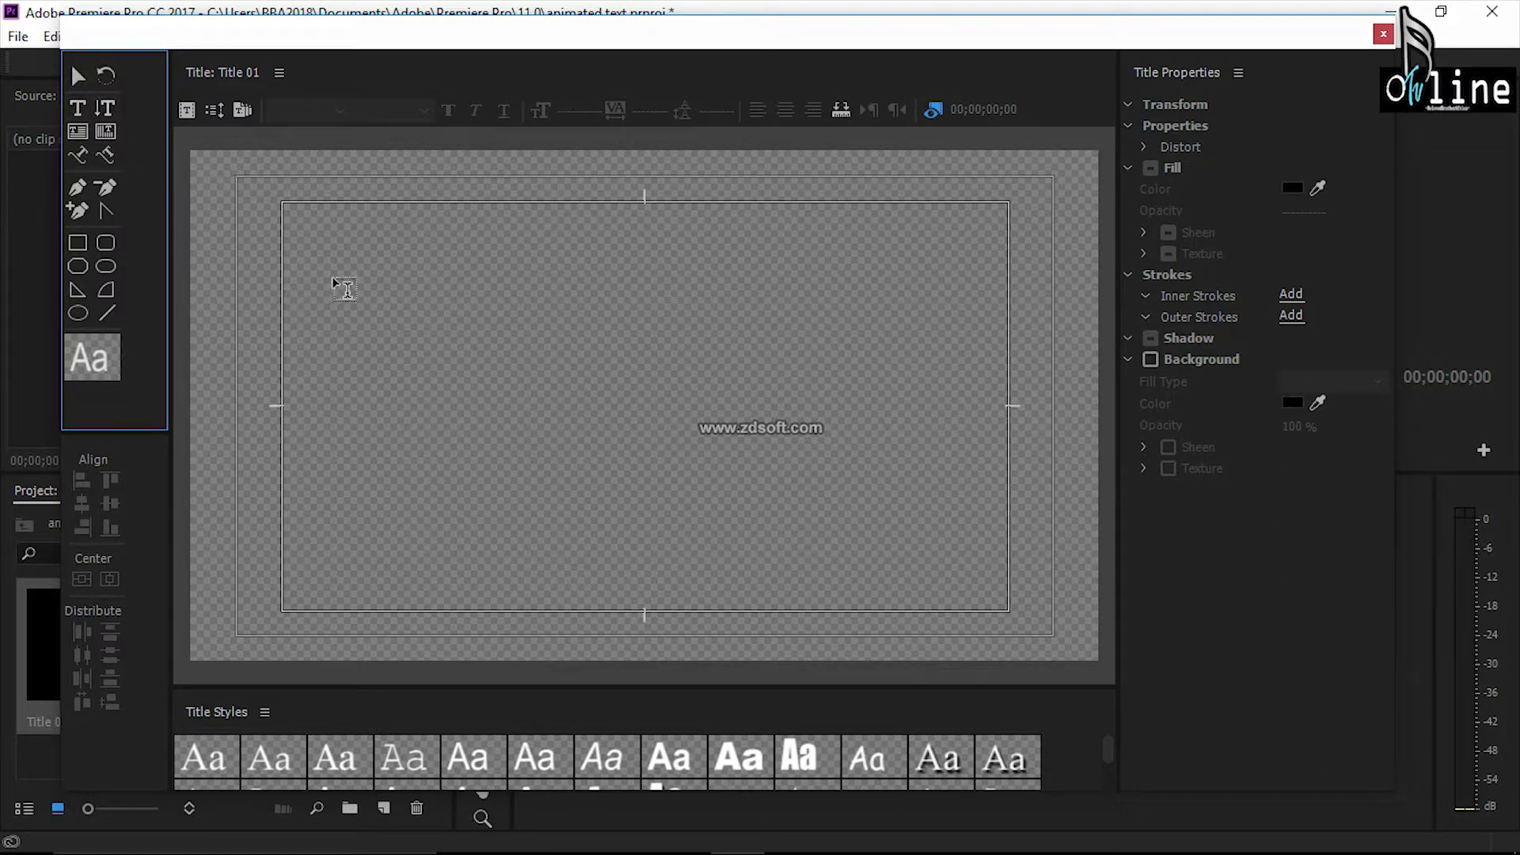
click(395, 301)
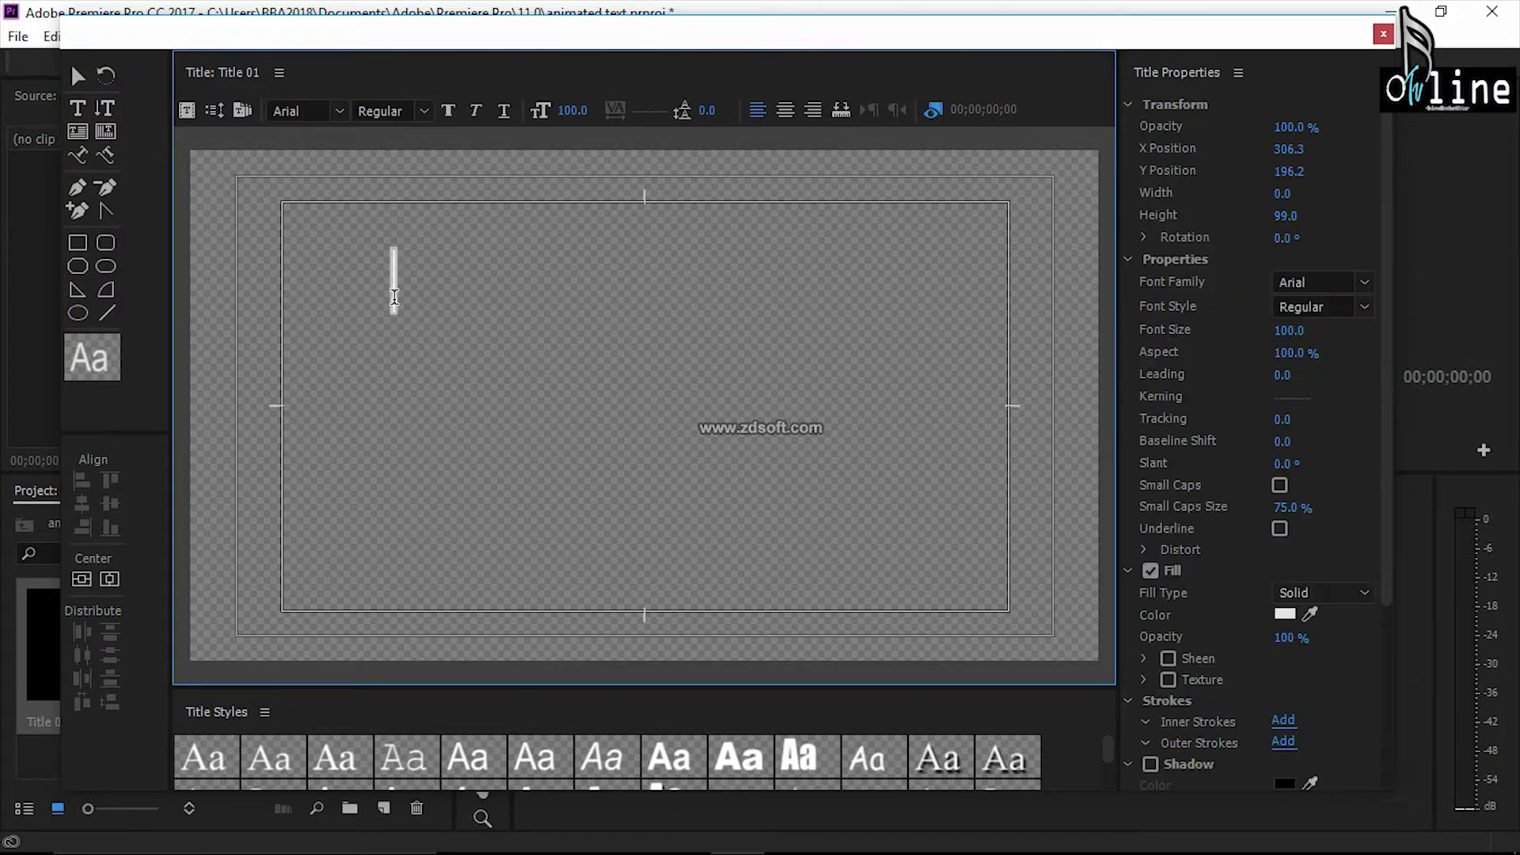
text(a)
key(BackSpace)
text(ANIMATED T)
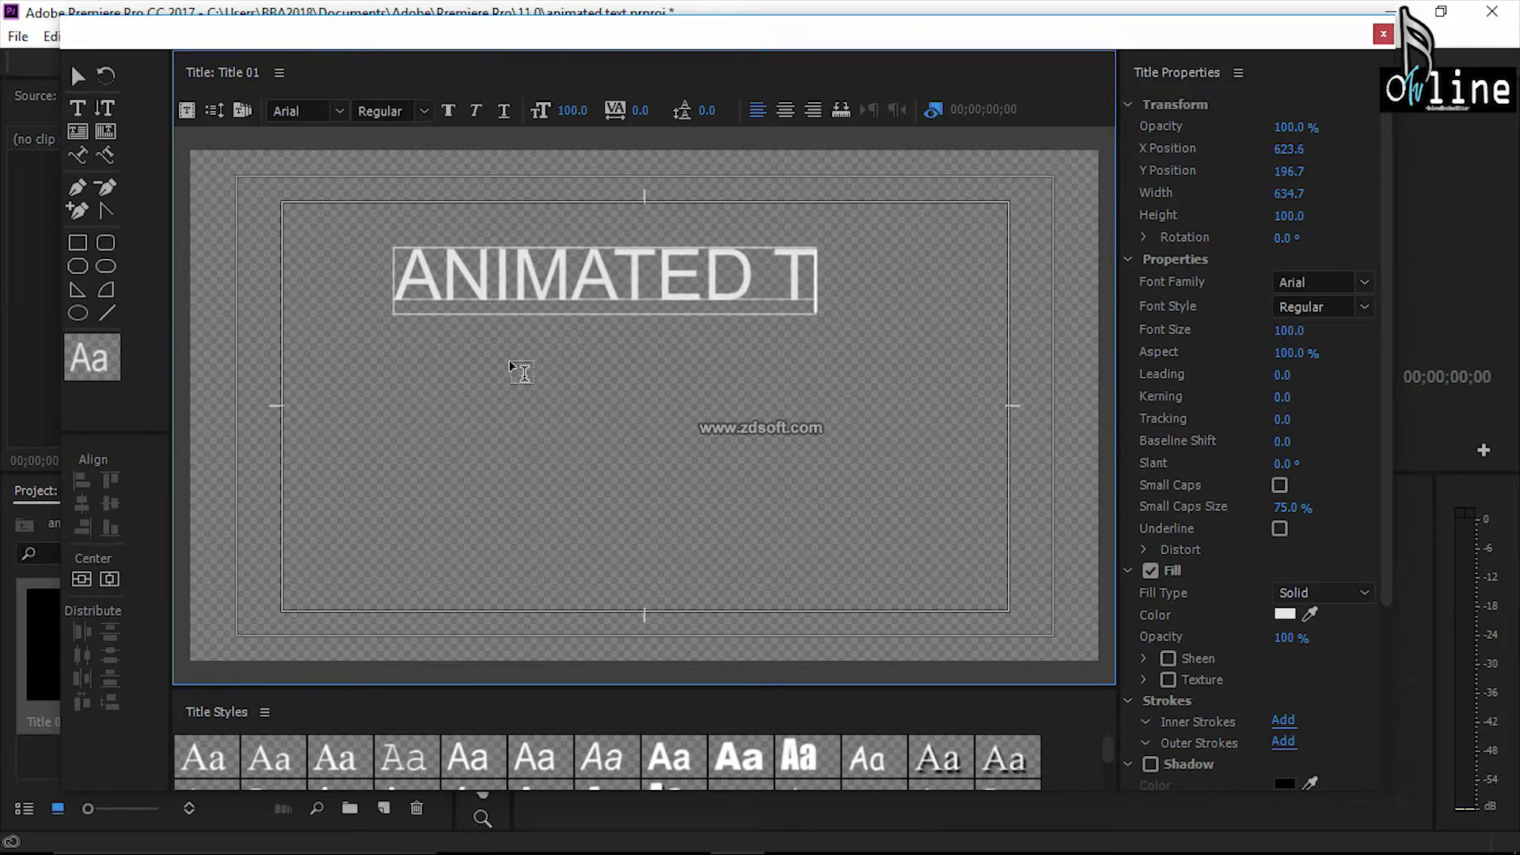
text(EXT)
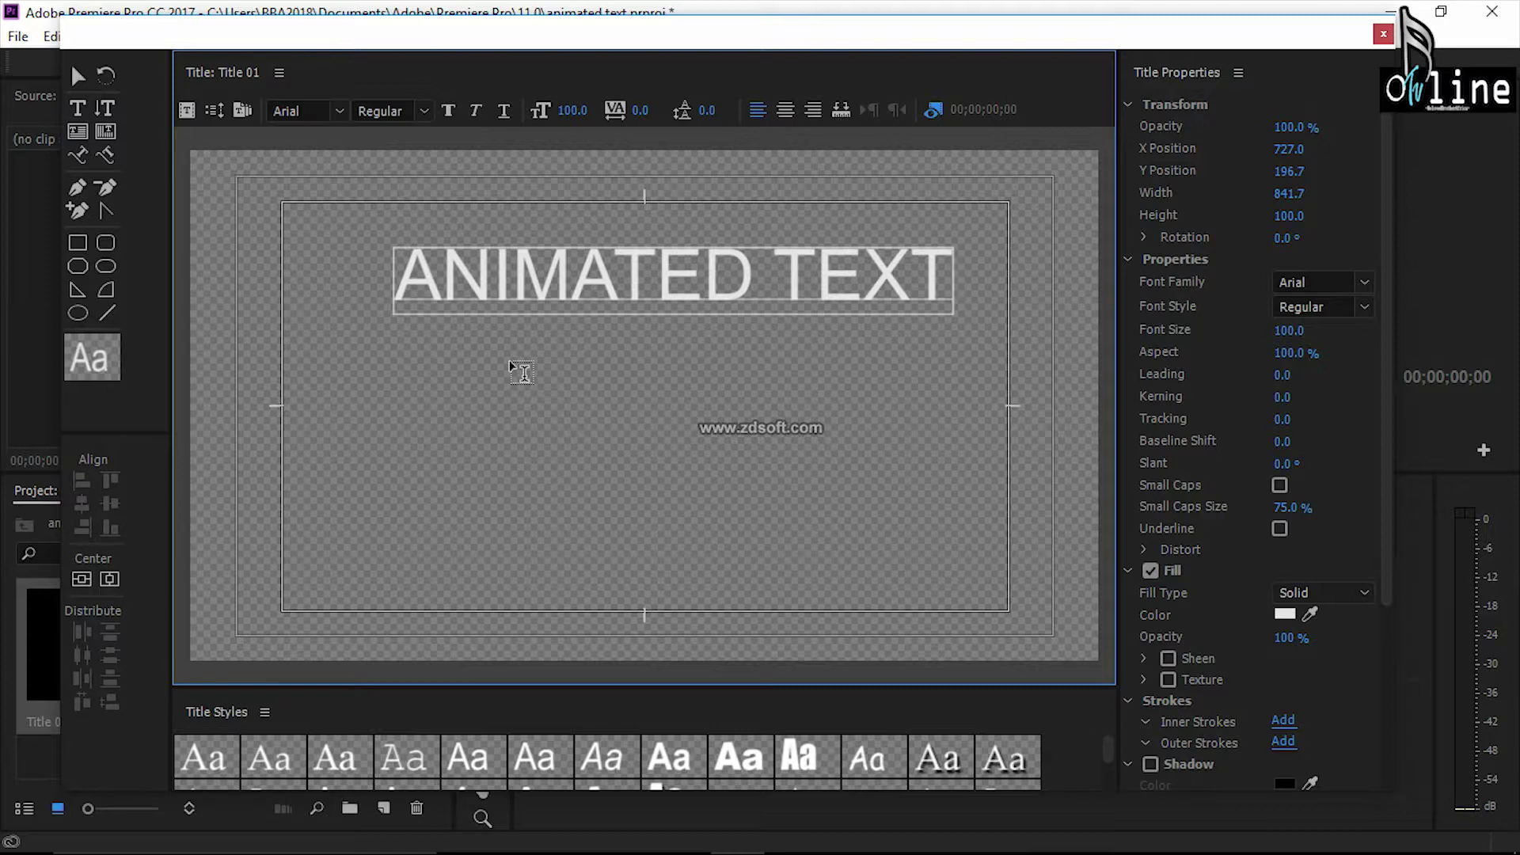
- Centre the ANIMATED TEXT horizontally and vertically on the title canvas
click(81, 77)
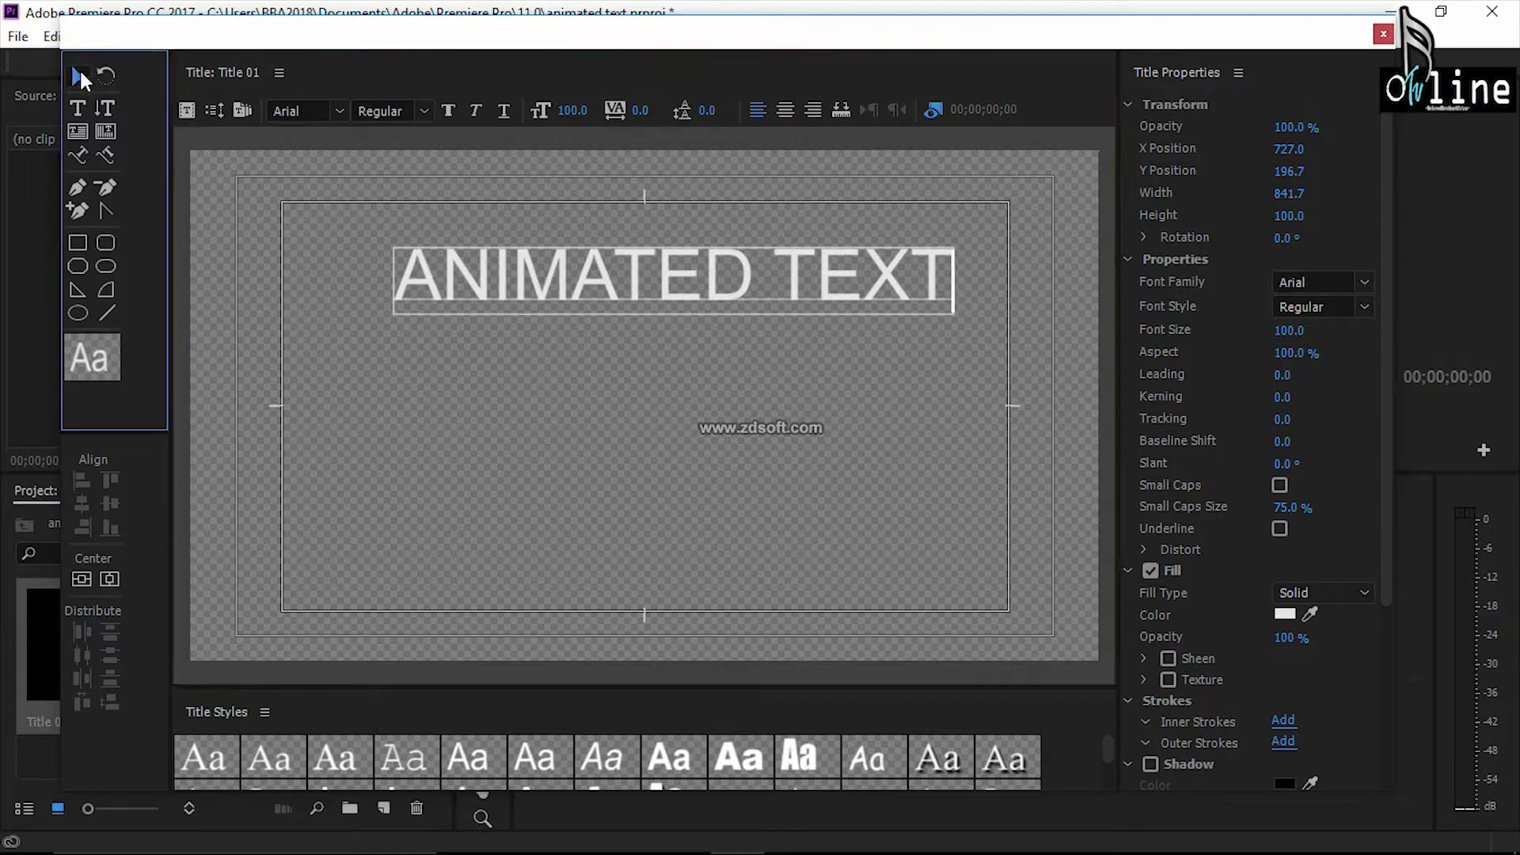
click(111, 571)
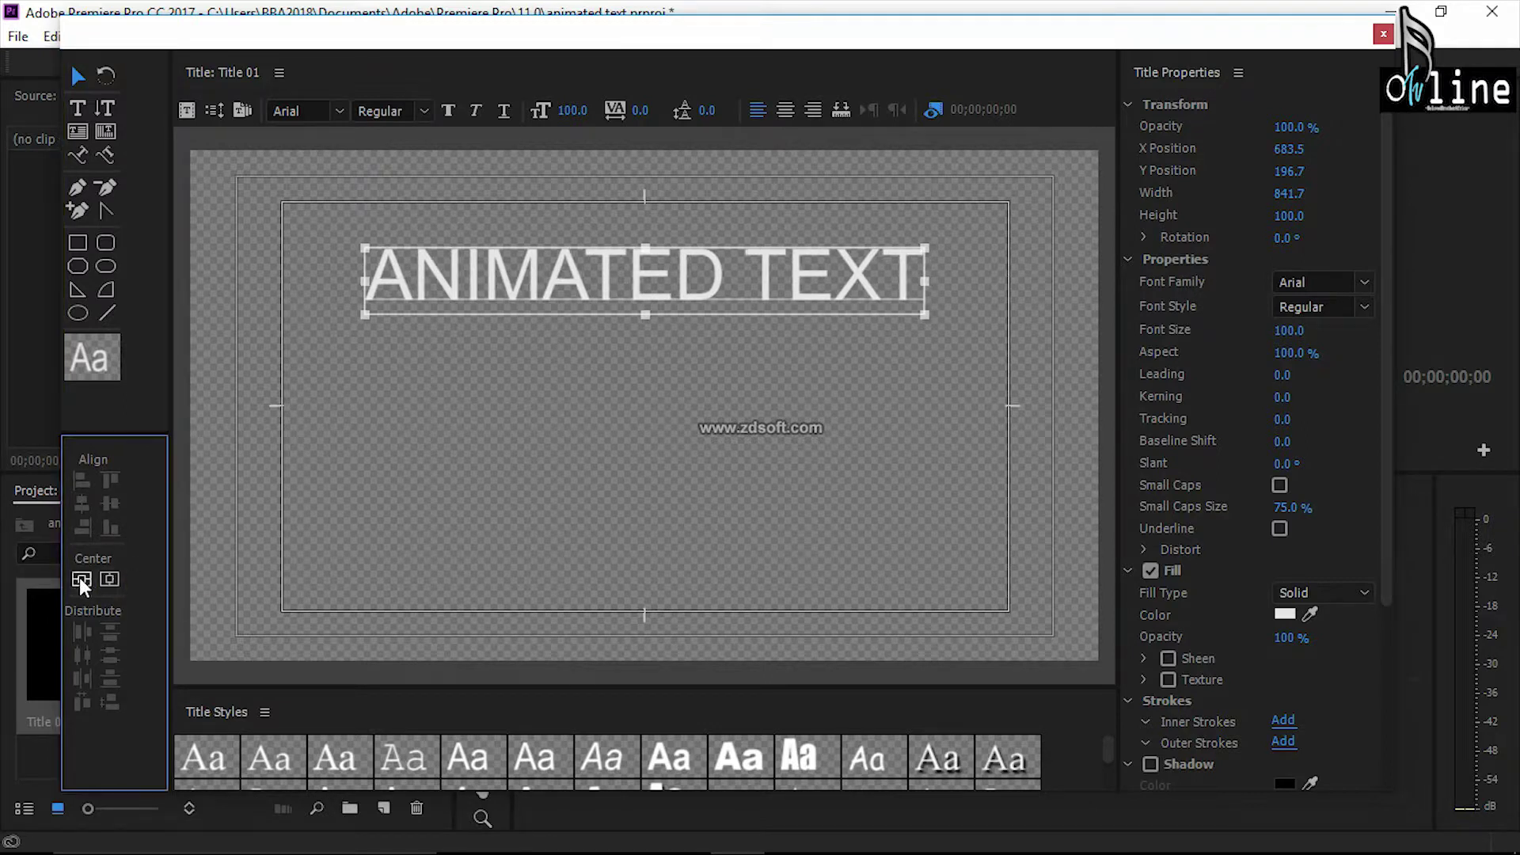
click(81, 579)
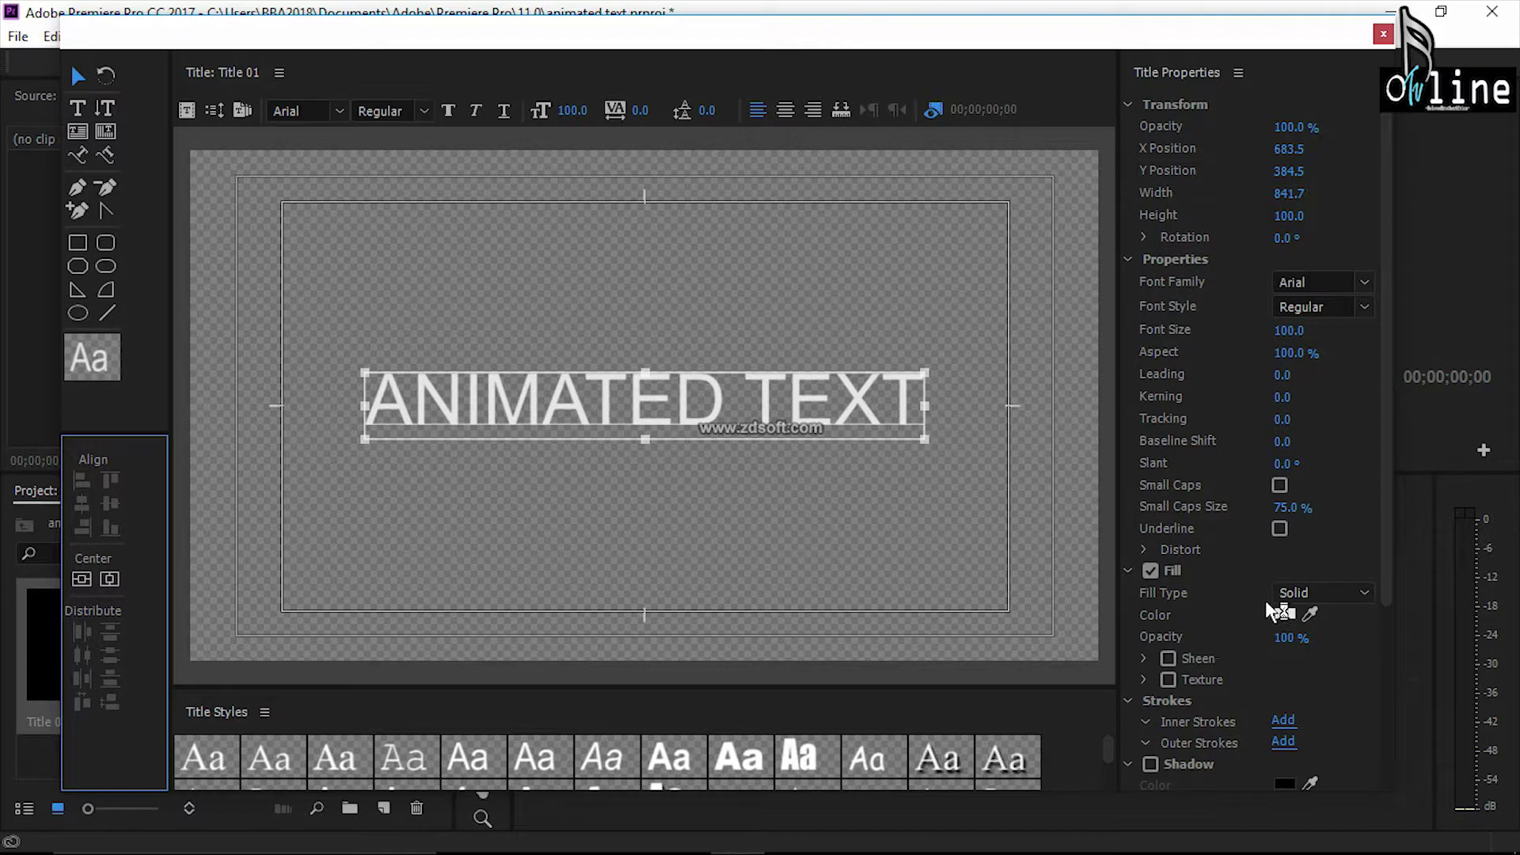
- Set the text fill to bright red, deselect it, and save the project
click(1290, 614)
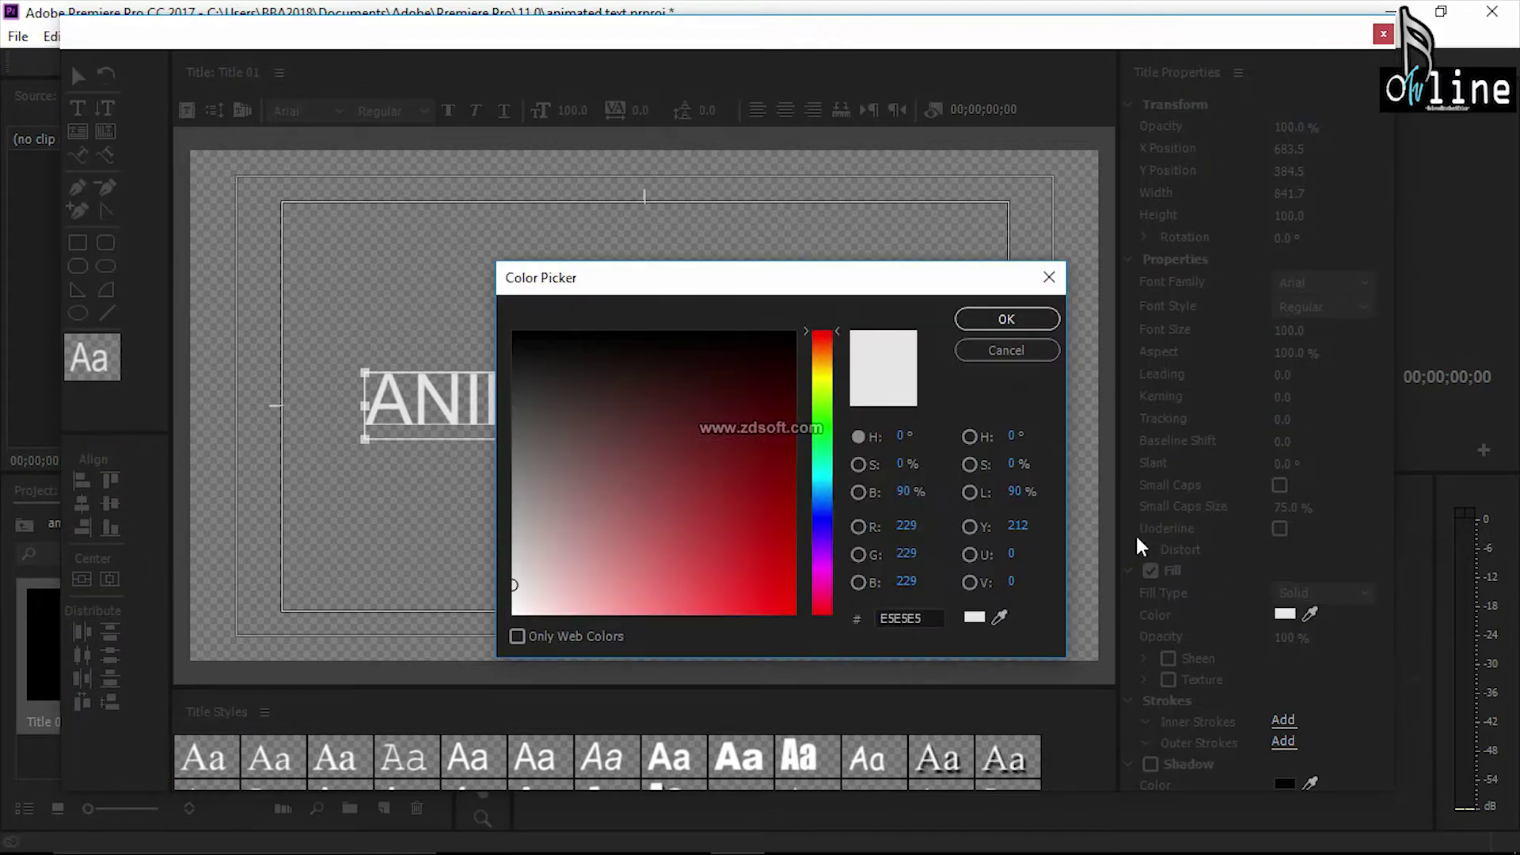
click(786, 450)
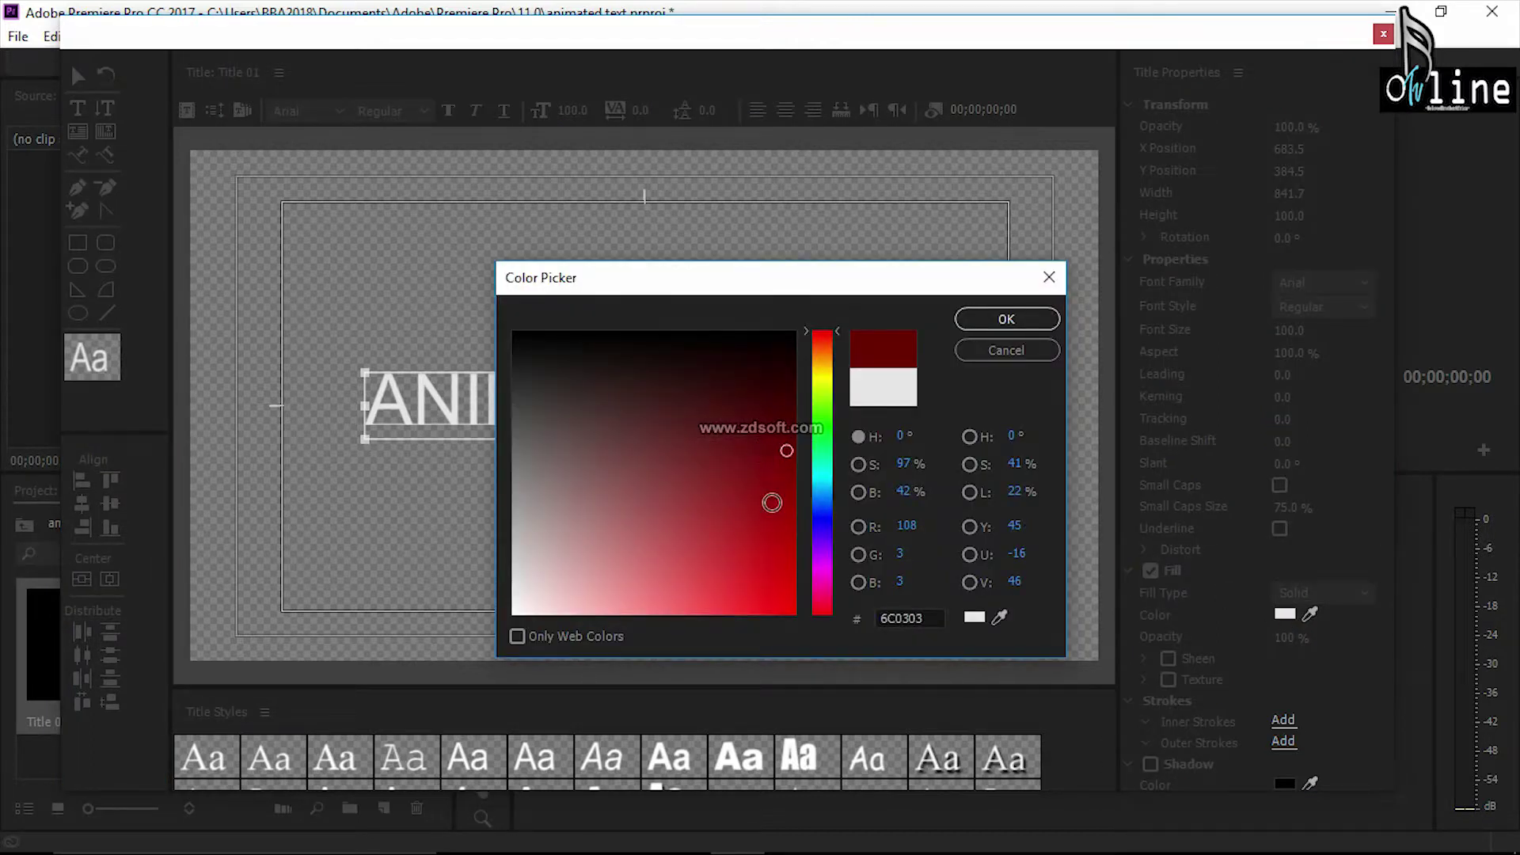
click(772, 503)
drag(771, 504, 795, 543)
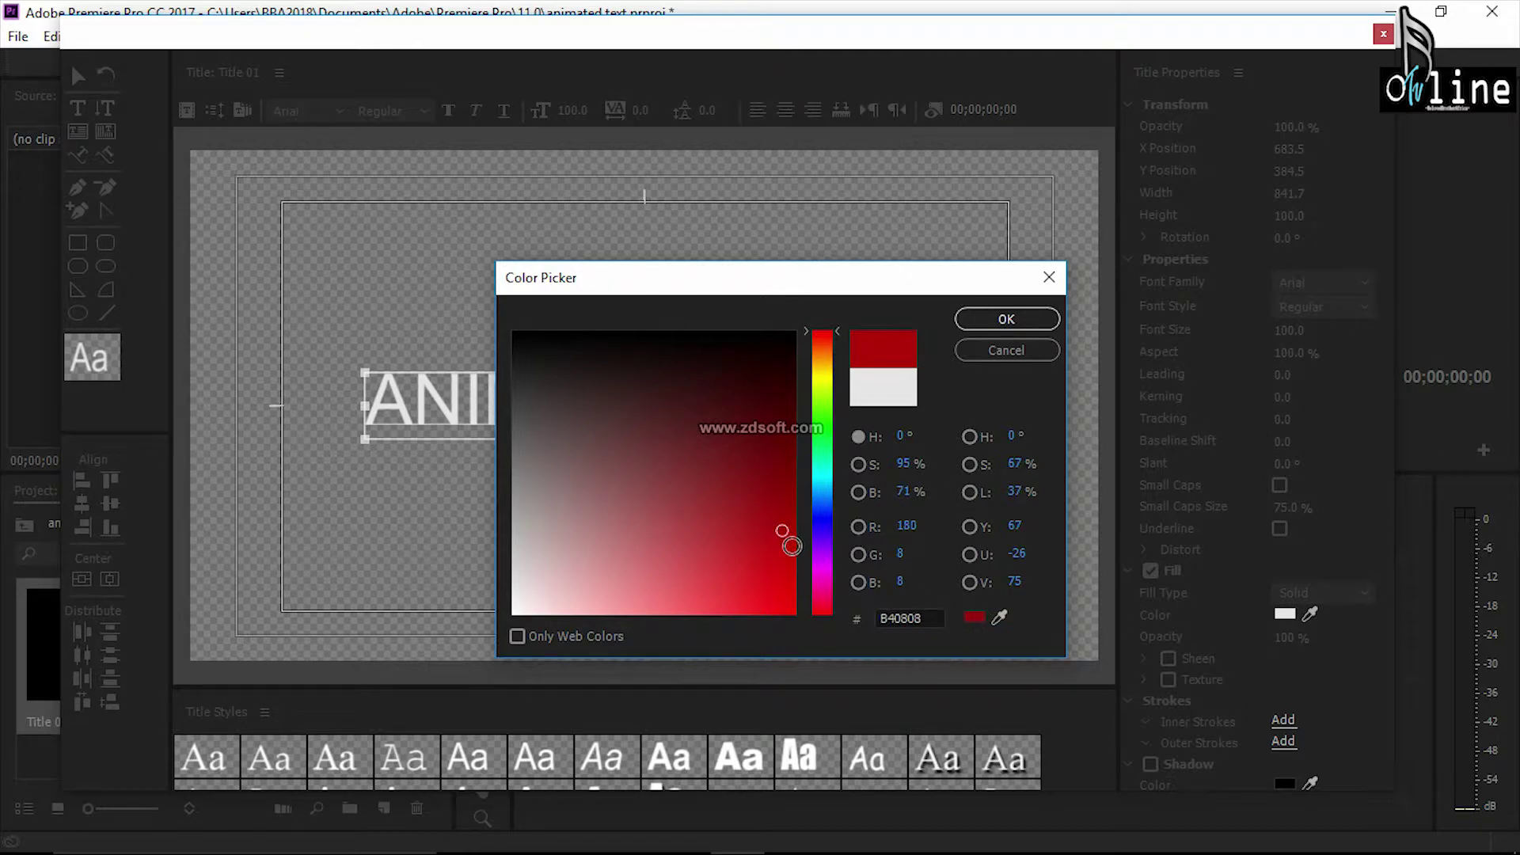
click(1029, 319)
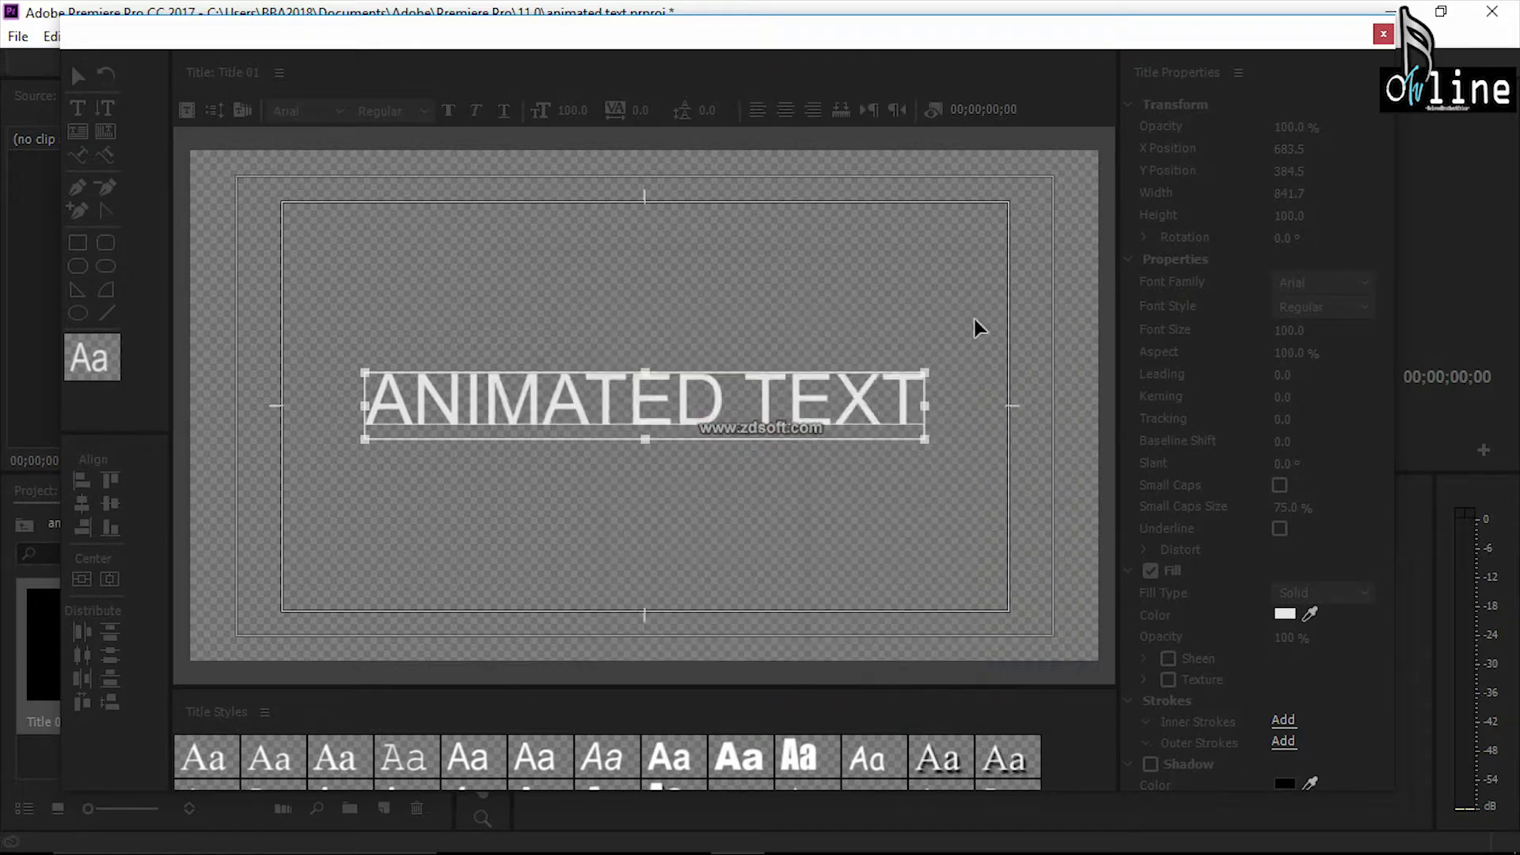
click(777, 458)
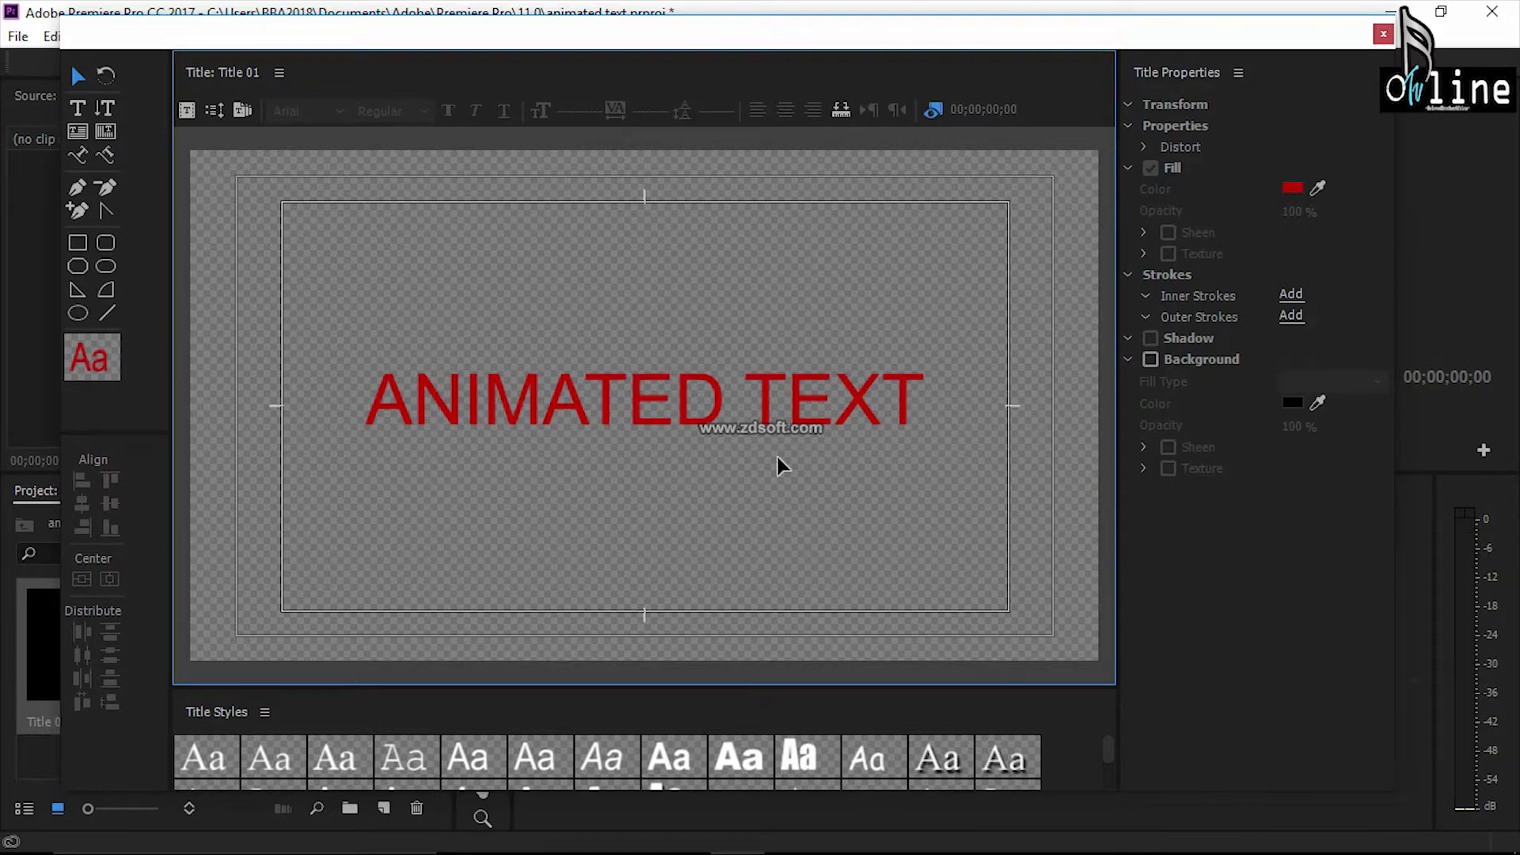
key(ctrl+s)
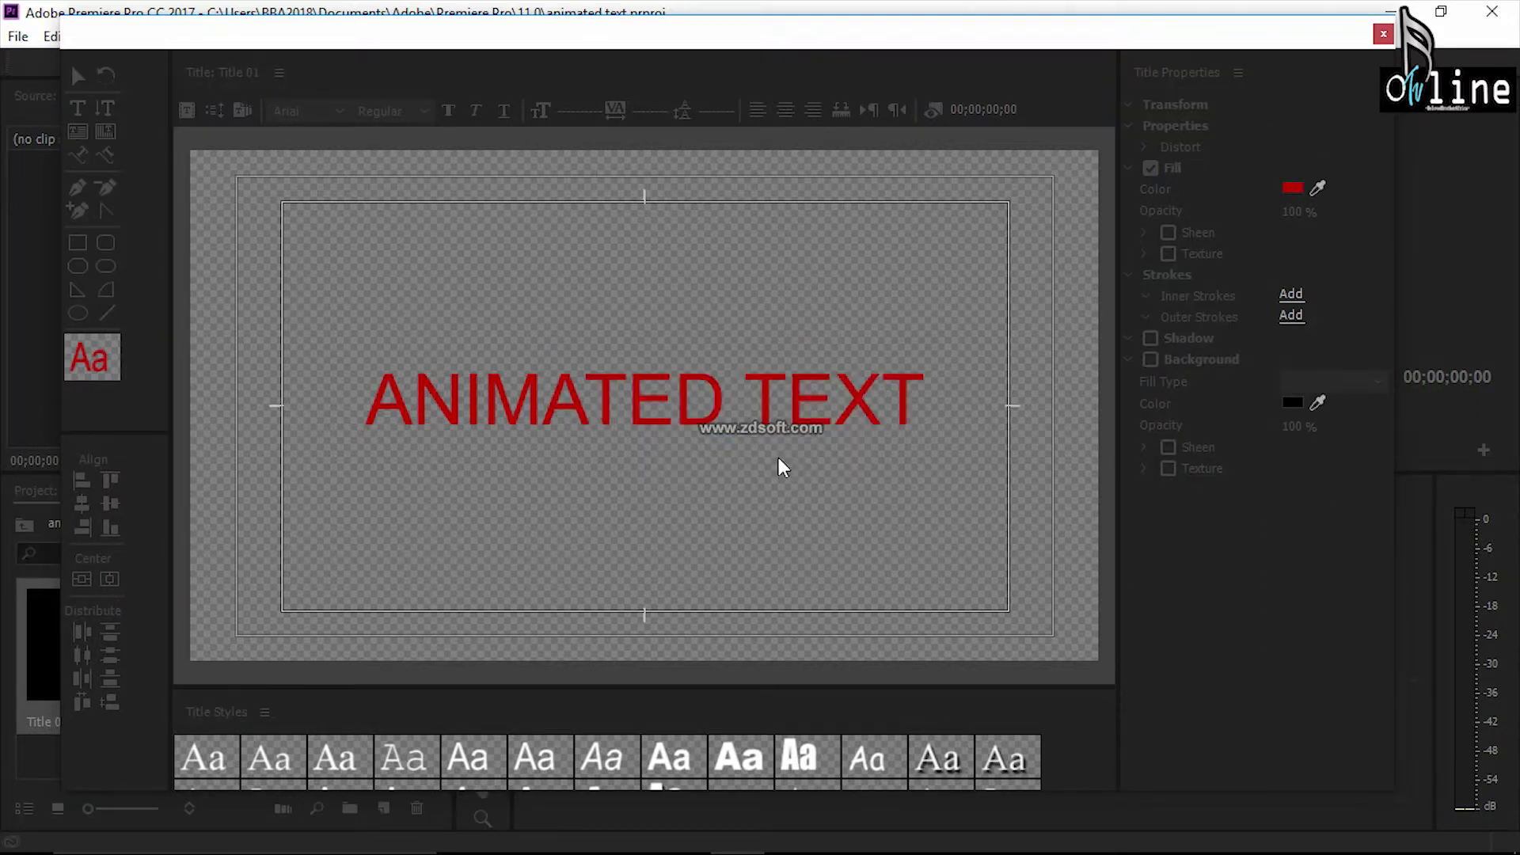
click(1383, 33)
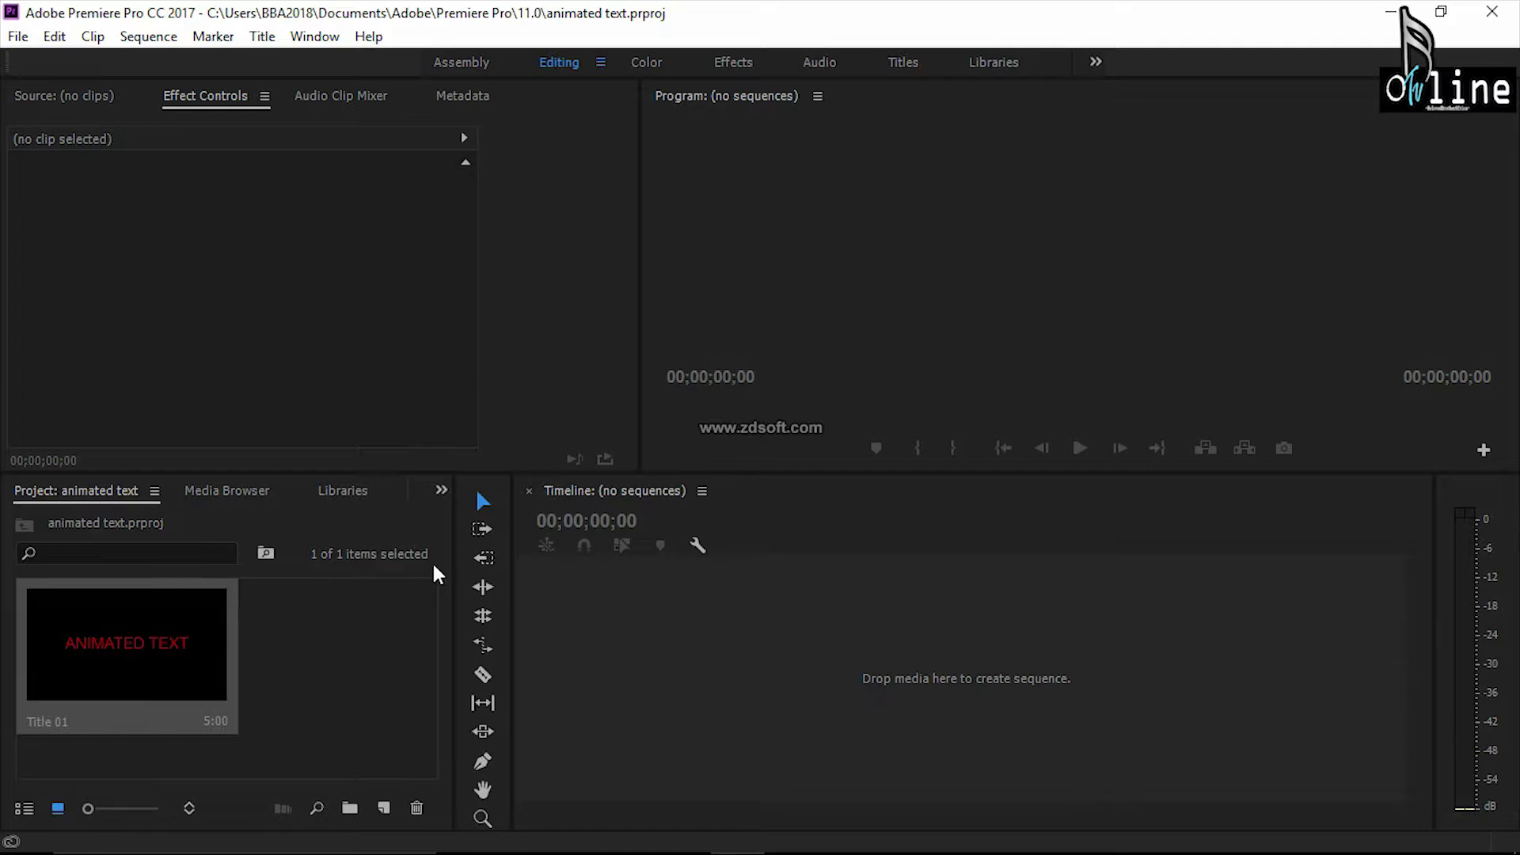
drag(124, 662, 849, 665)
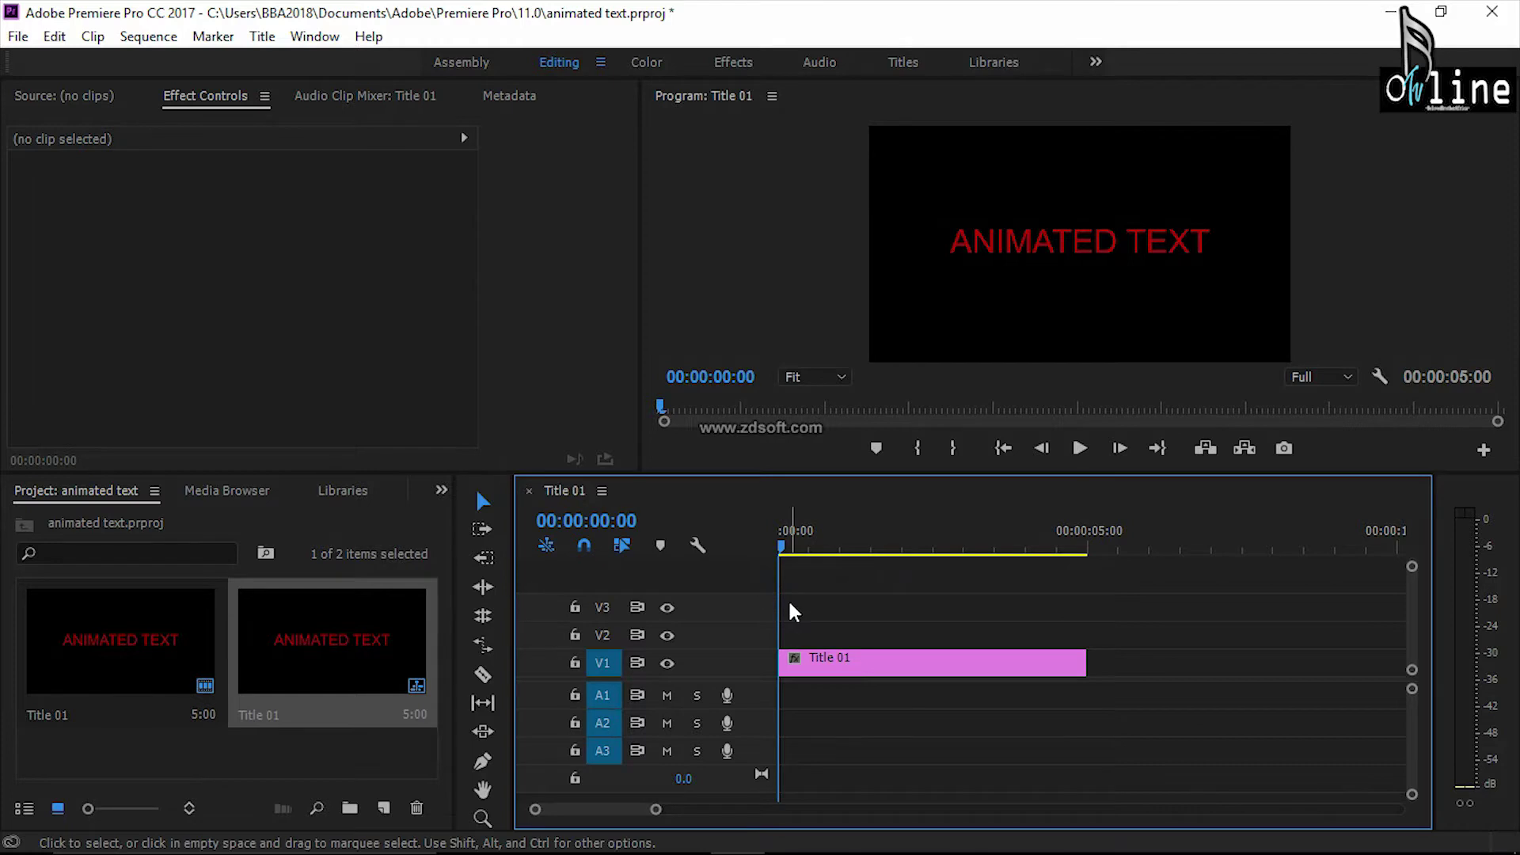
key(space)
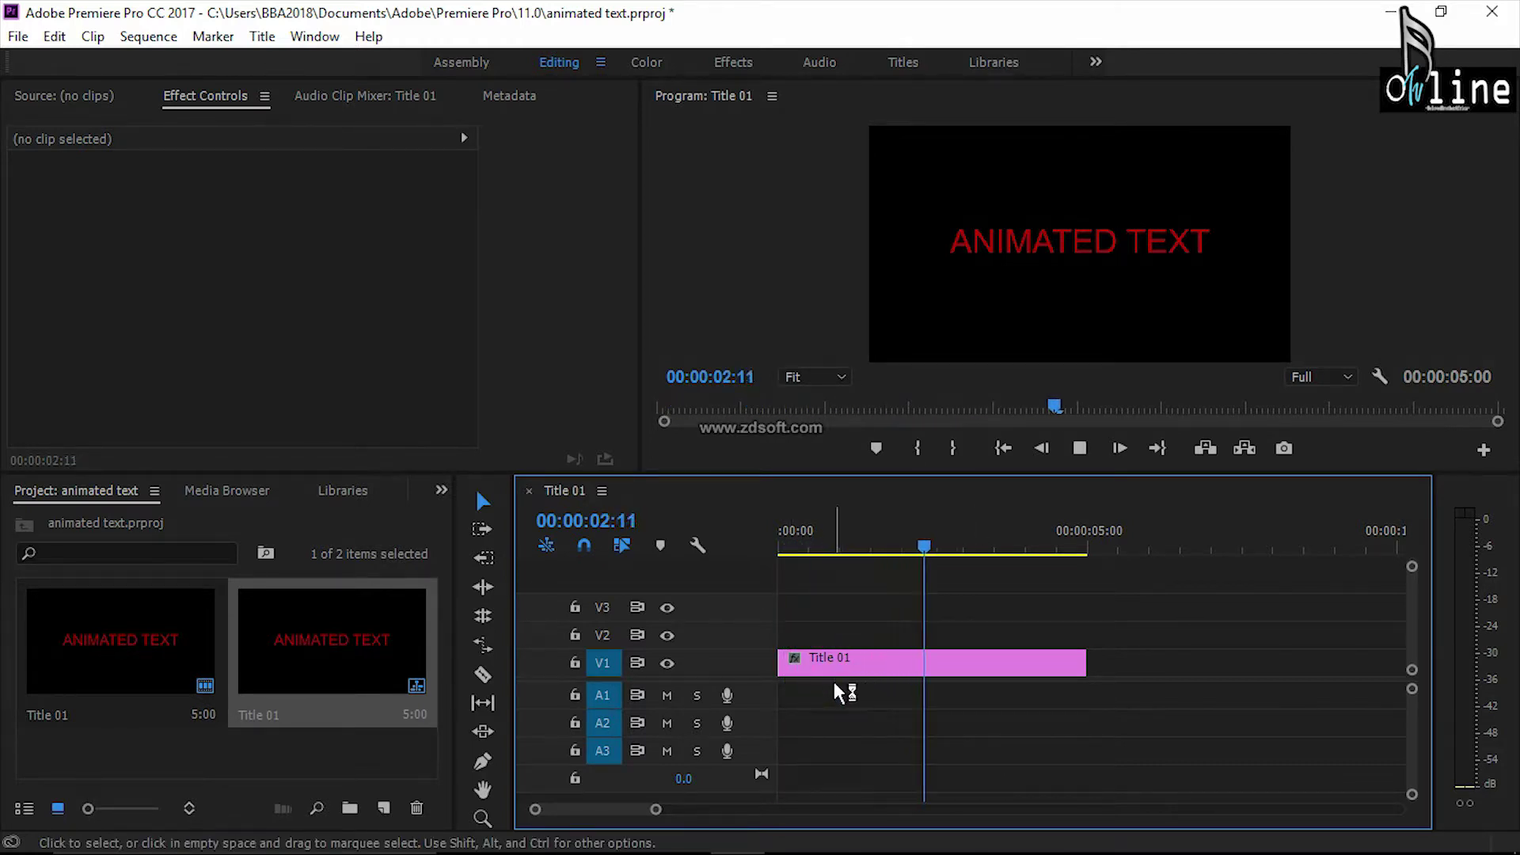
key(space)
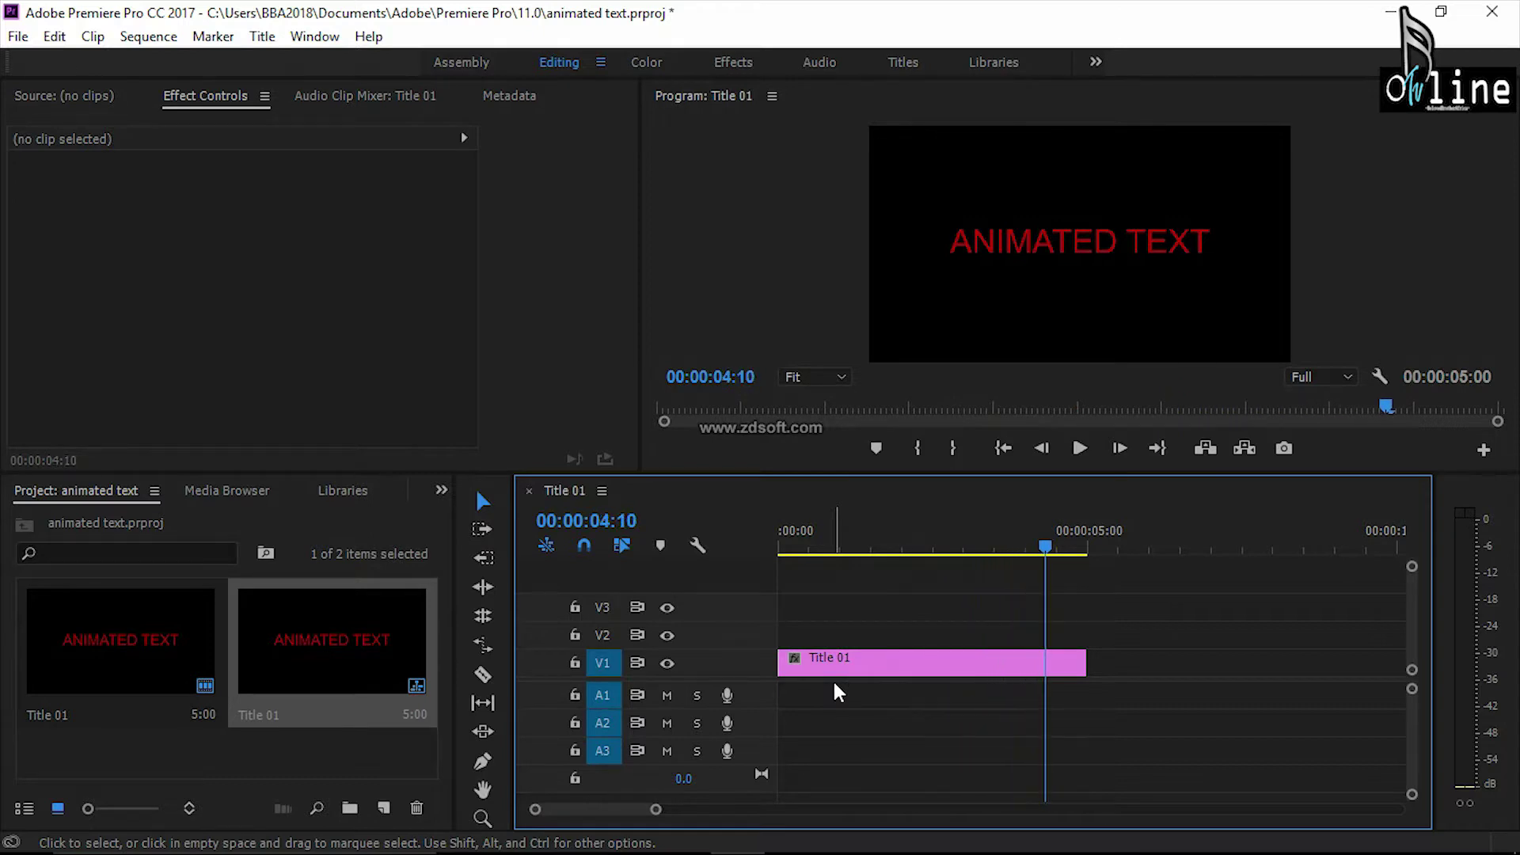
key(space)
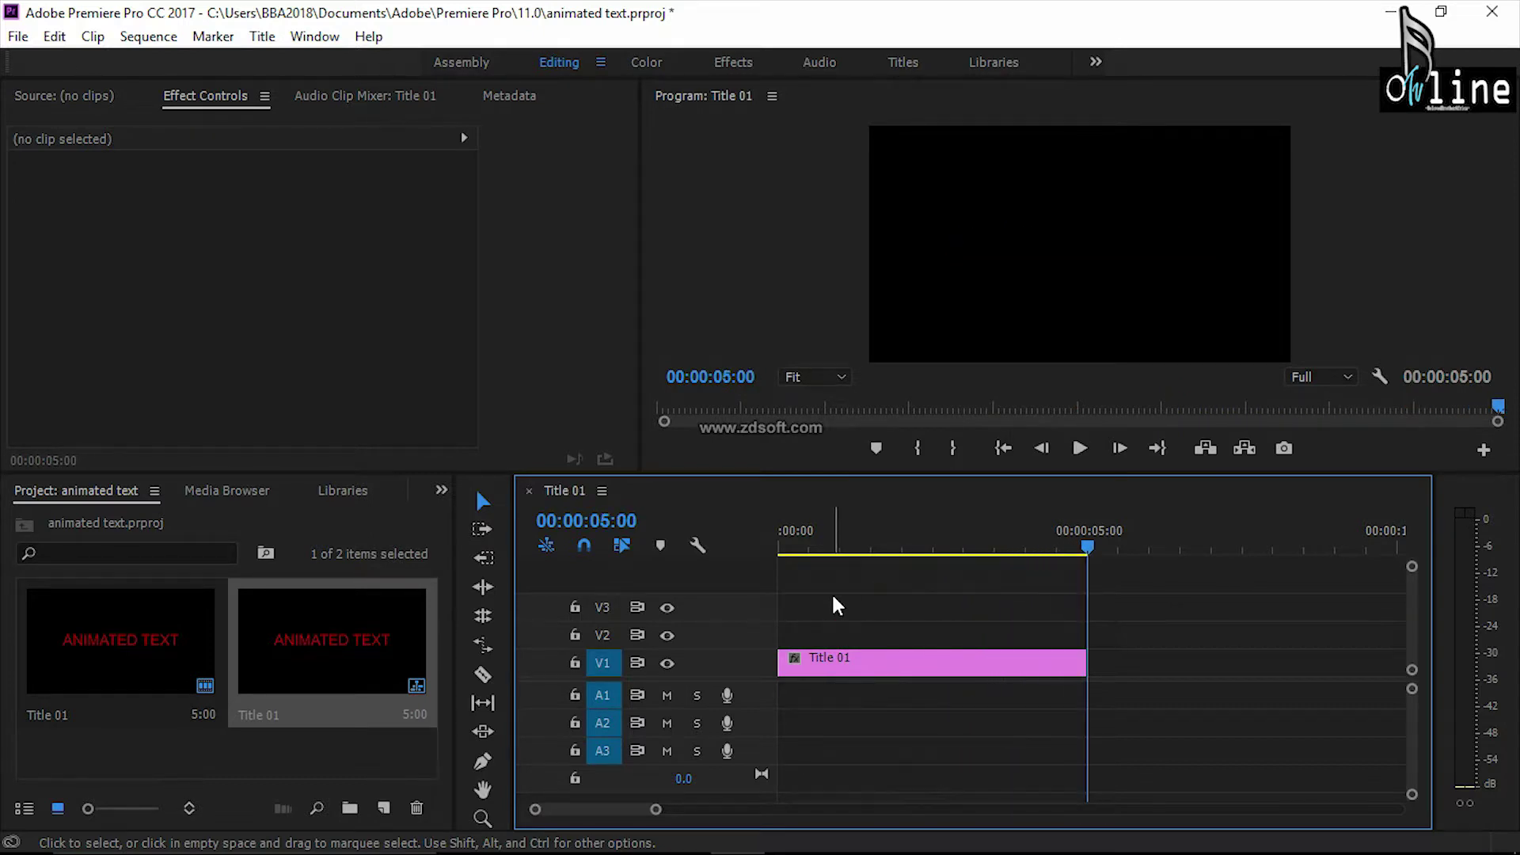
key(space)
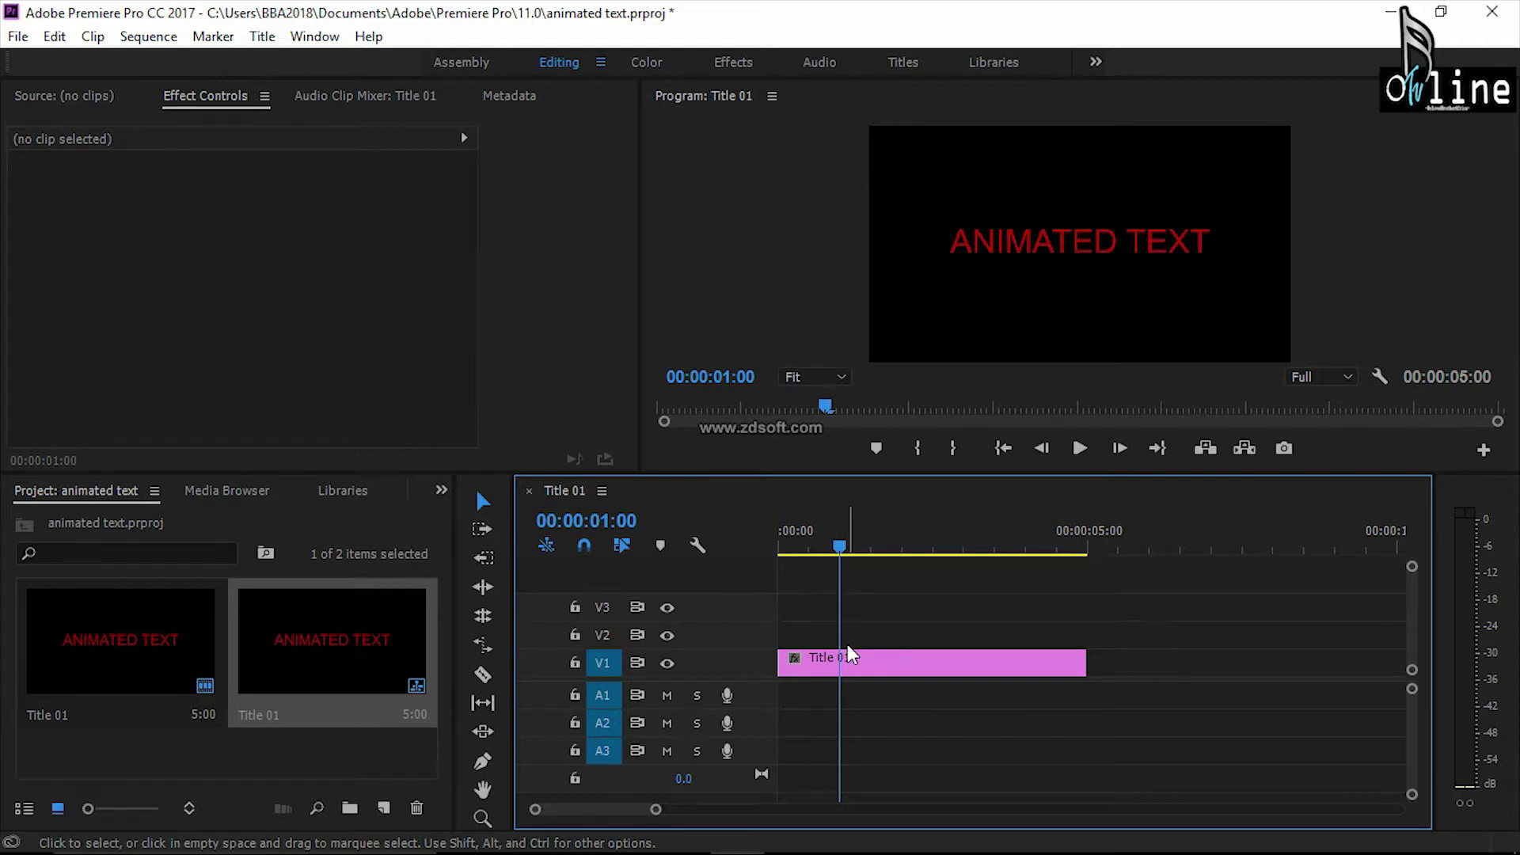
drag(842, 552, 765, 555)
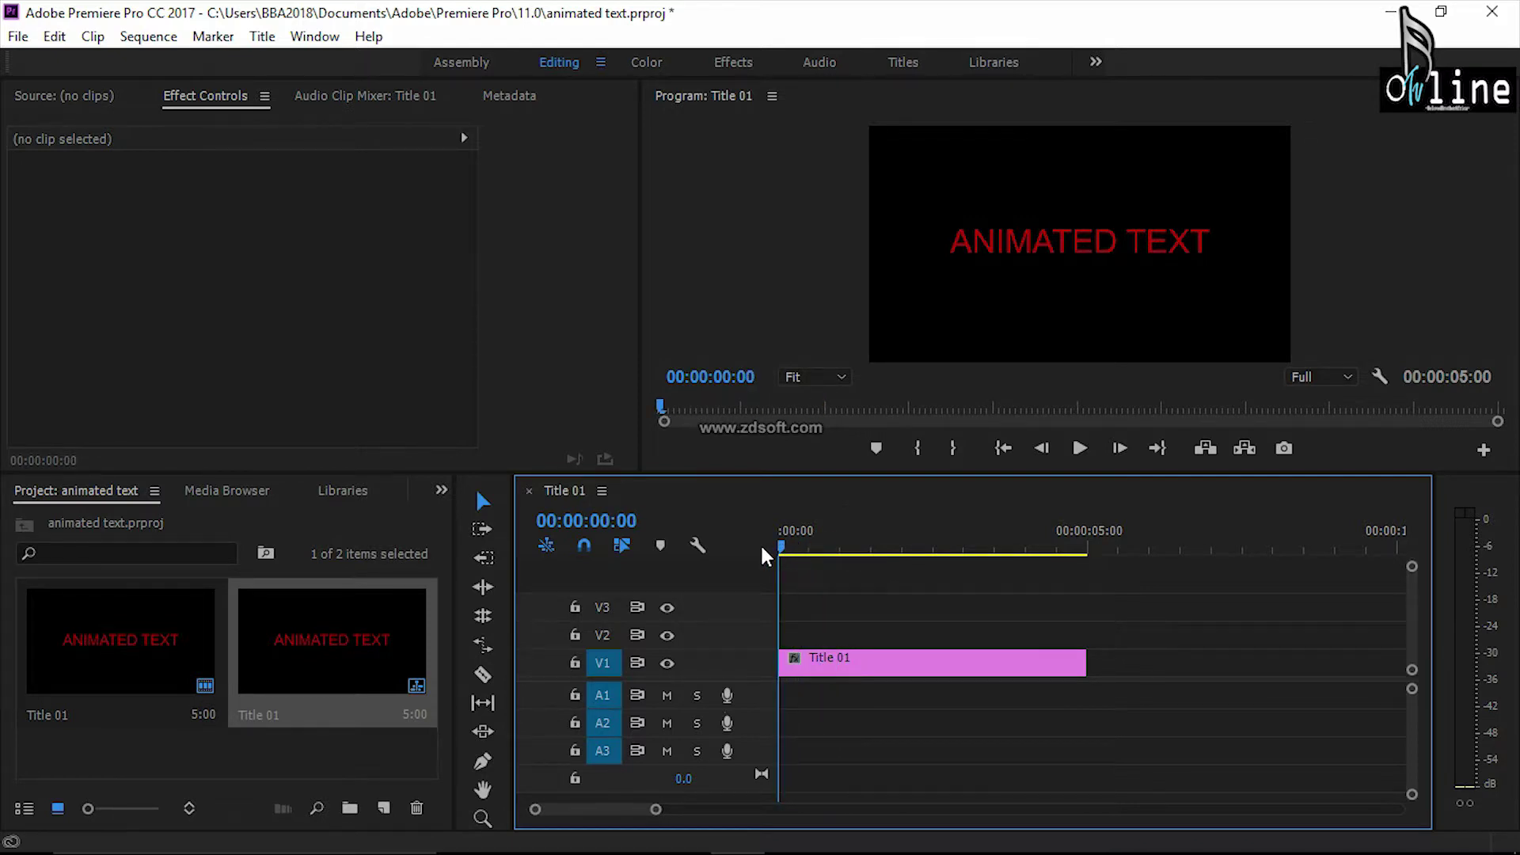
- Enable Position animation on Title 01, keyframing 683.0, 384.0 at 00:00:00:00
click(820, 653)
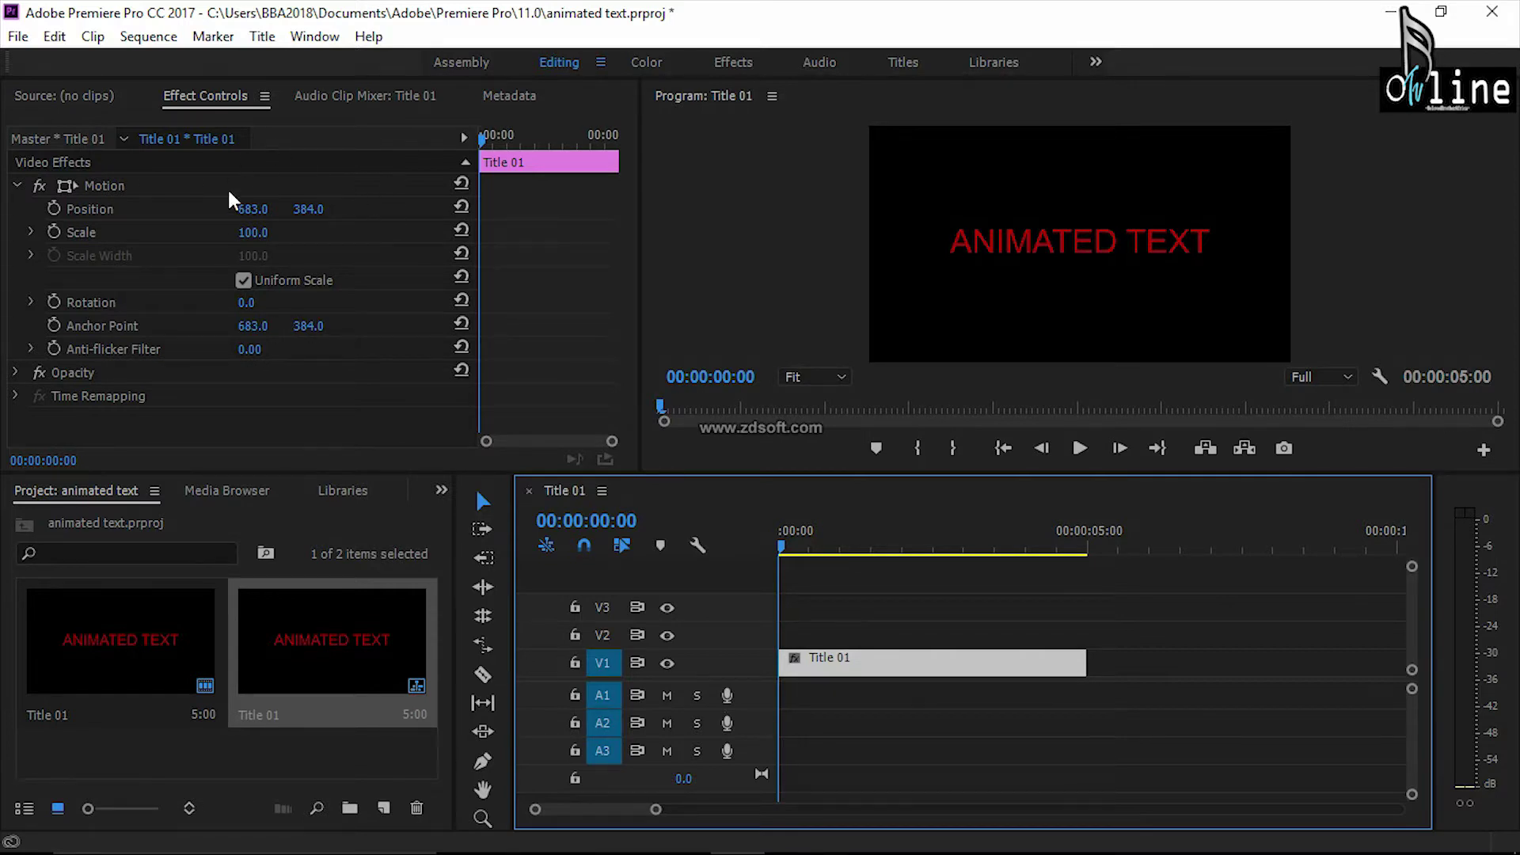
click(211, 91)
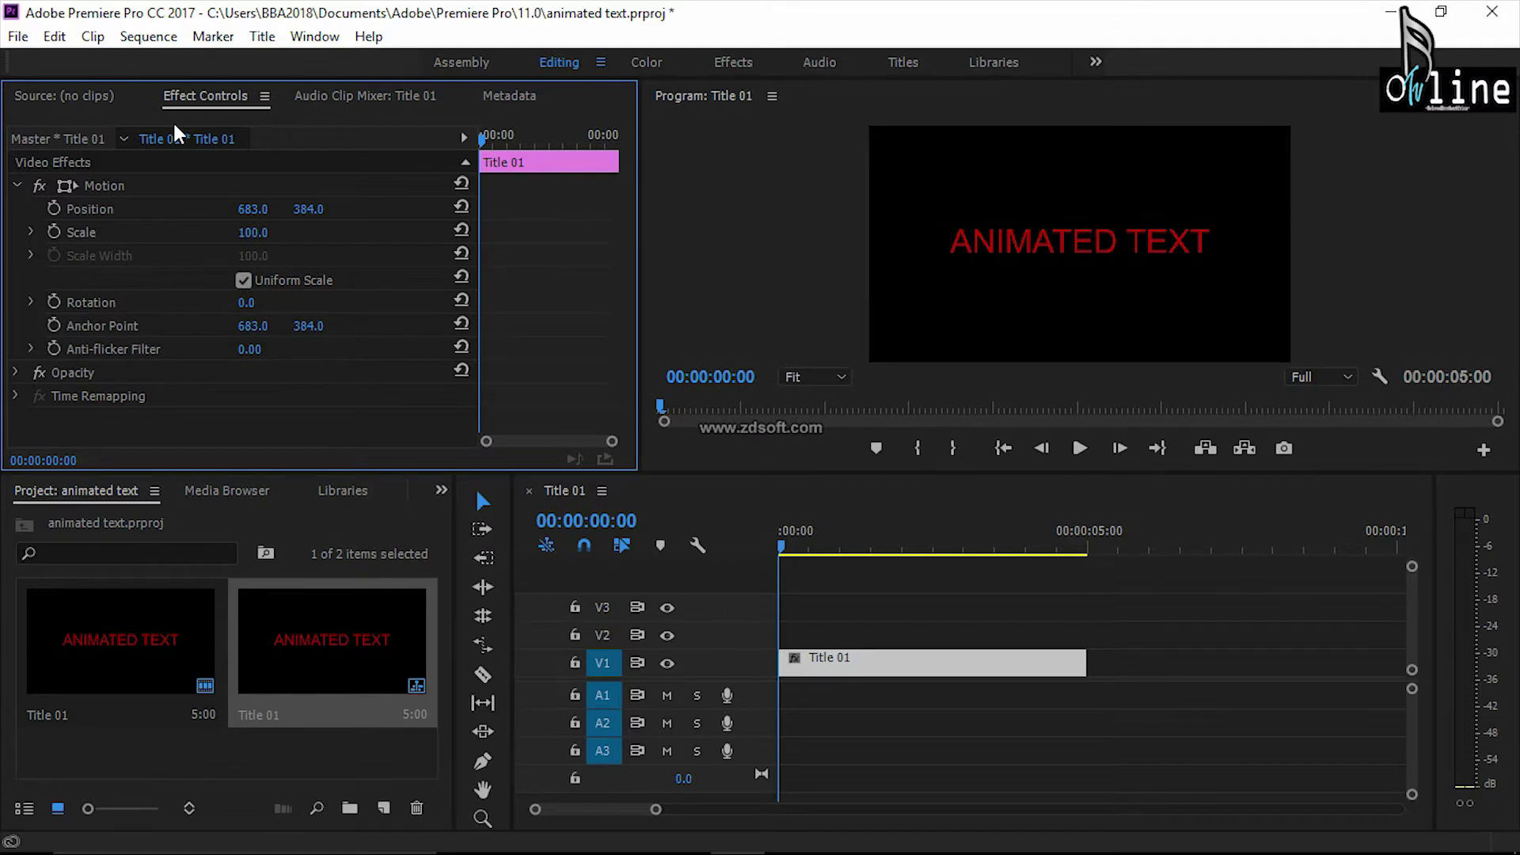
click(54, 208)
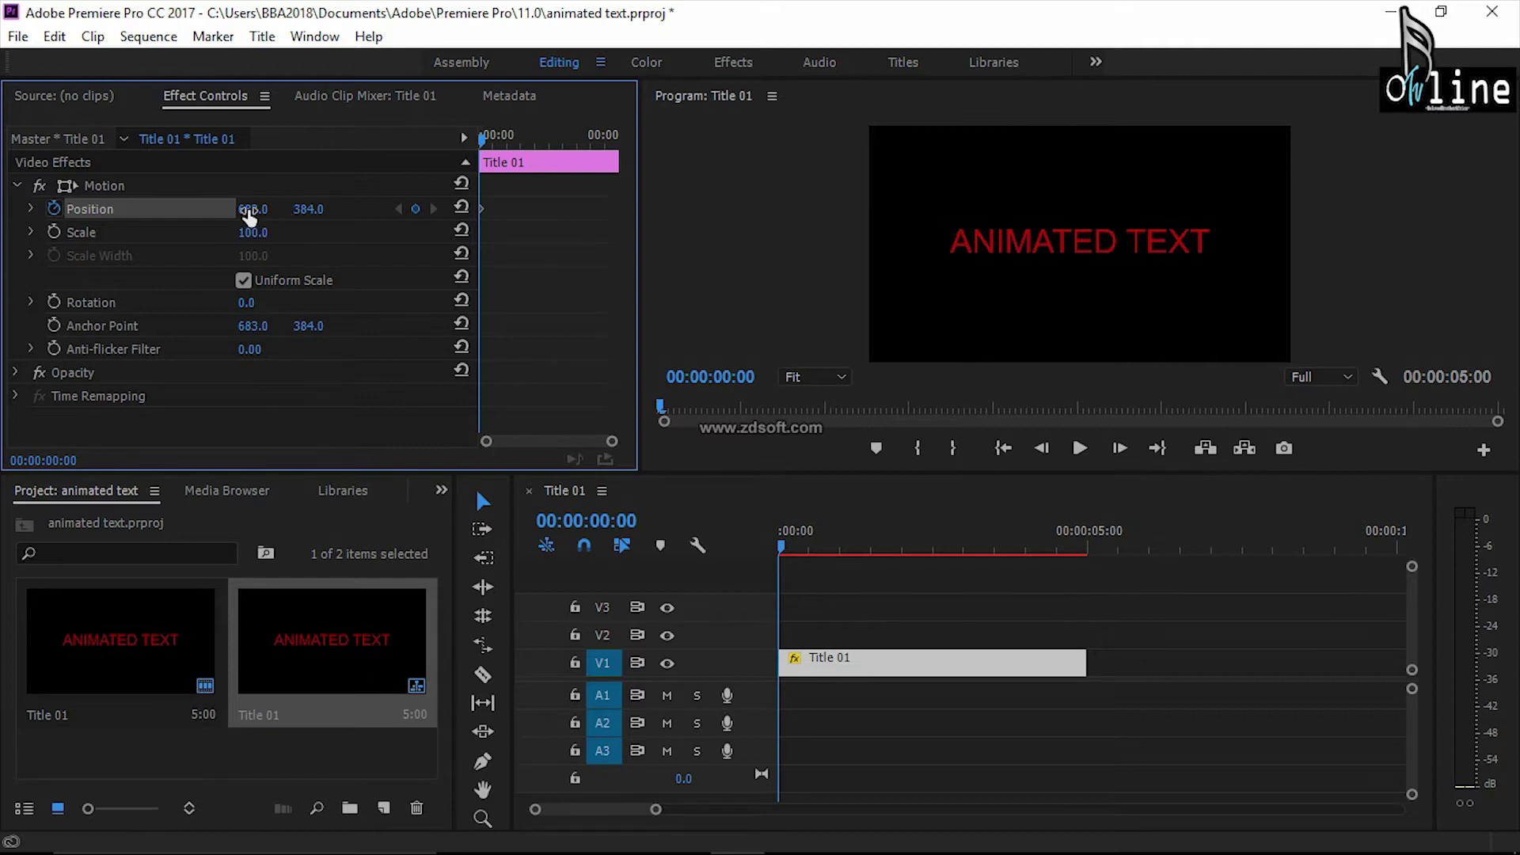
- Set the starting Position X to 1786 off-screen right, then move to 00:00:03:07
drag(249, 212, 1123, 212)
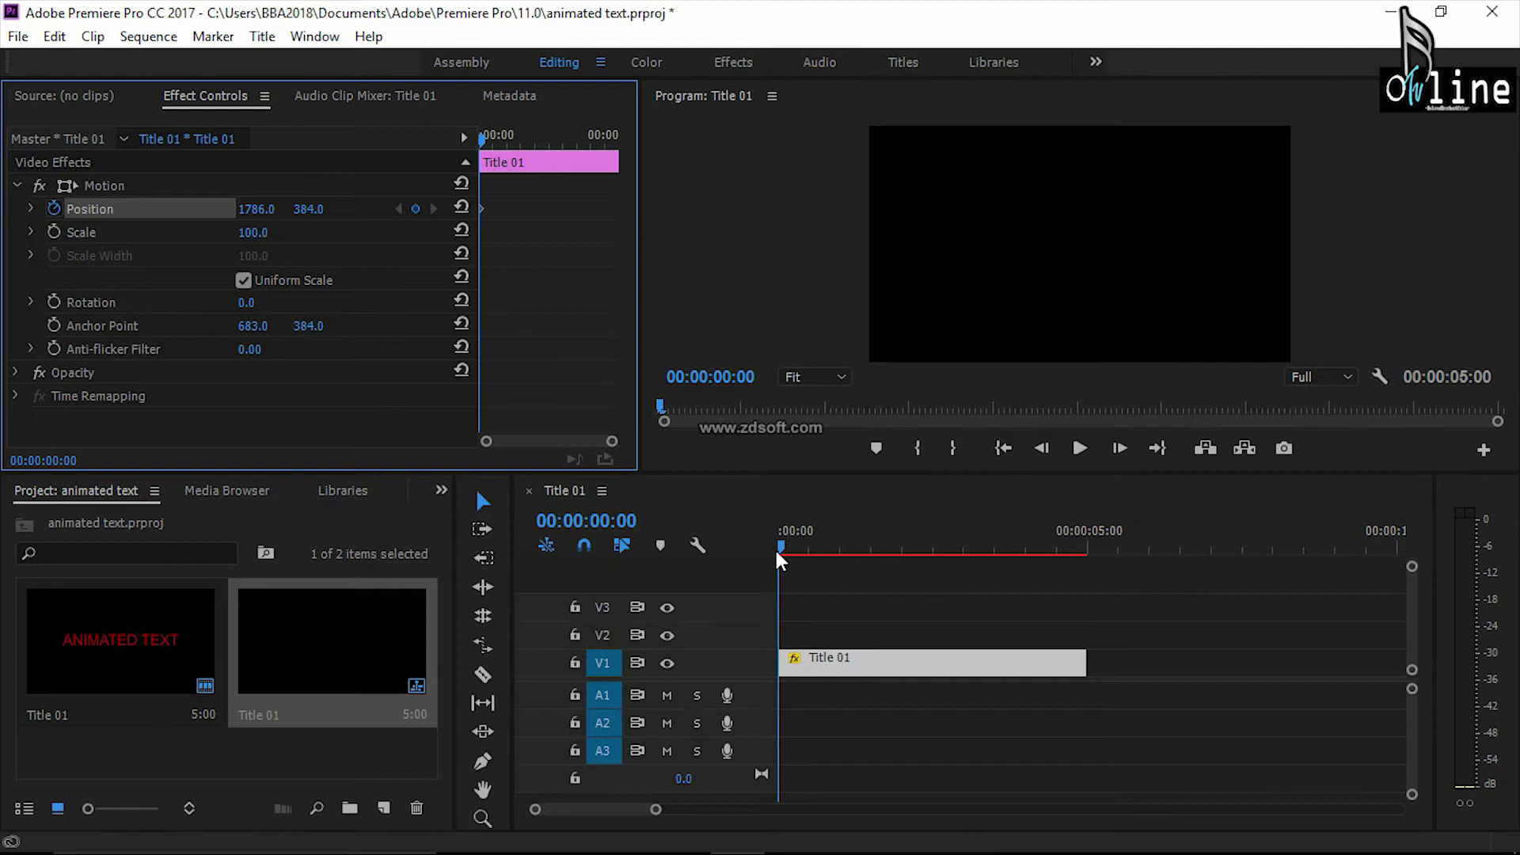
mouse_move(780, 548)
mouse_down()
mouse_move(806, 544)
mouse_move(770, 546)
mouse_up()
key(space)
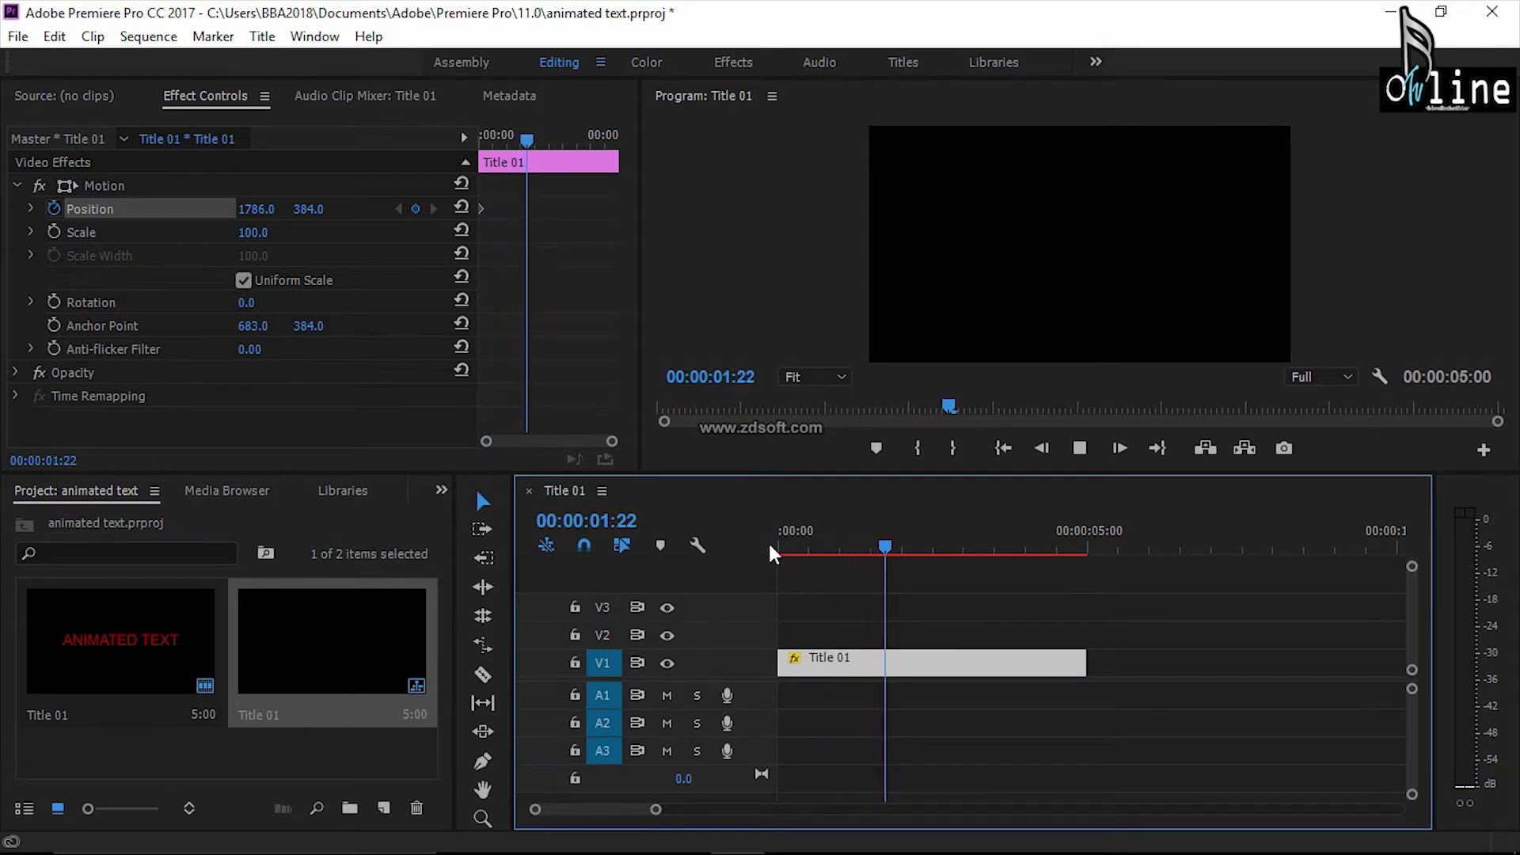
key(space)
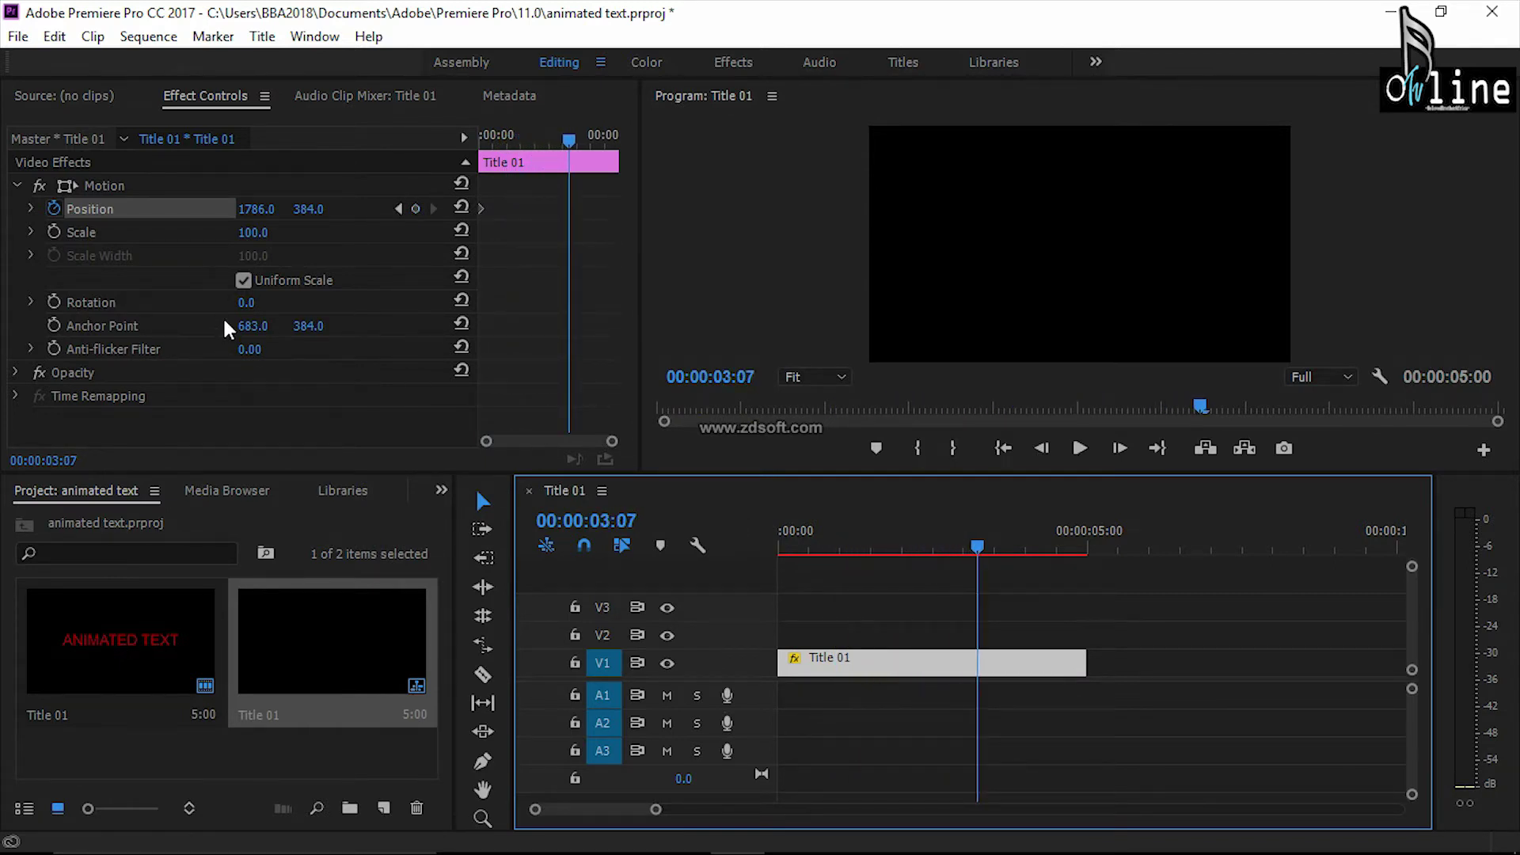
- Add a Position keyframe at 00:00:03:07 with X set to 425
click(416, 208)
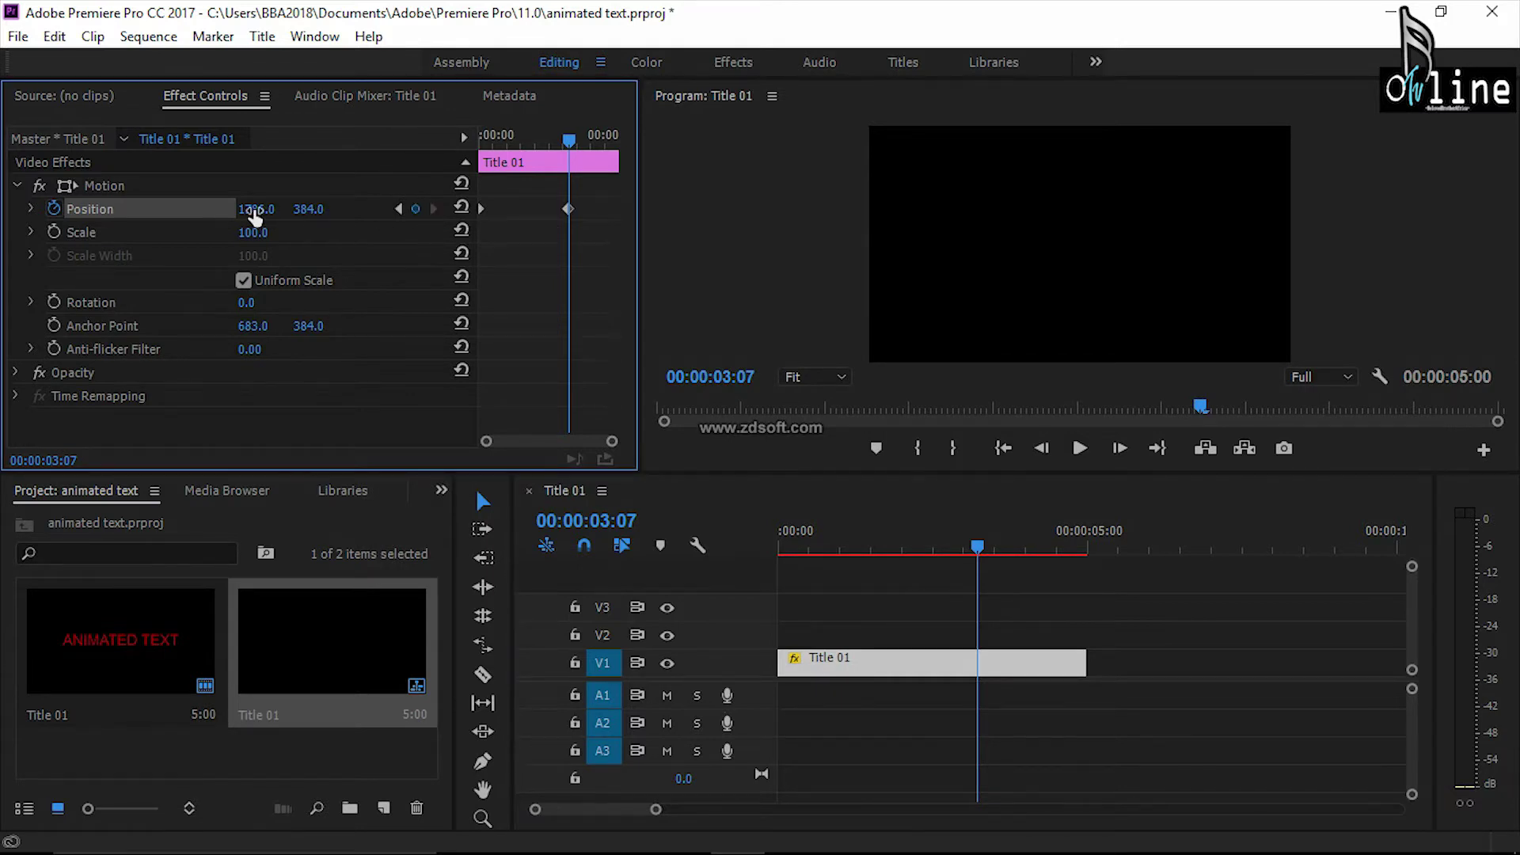
mouse_move(255, 213)
mouse_down()
mouse_move(333, 212)
mouse_move(158, 209)
mouse_up()
drag(253, 209, 136, 209)
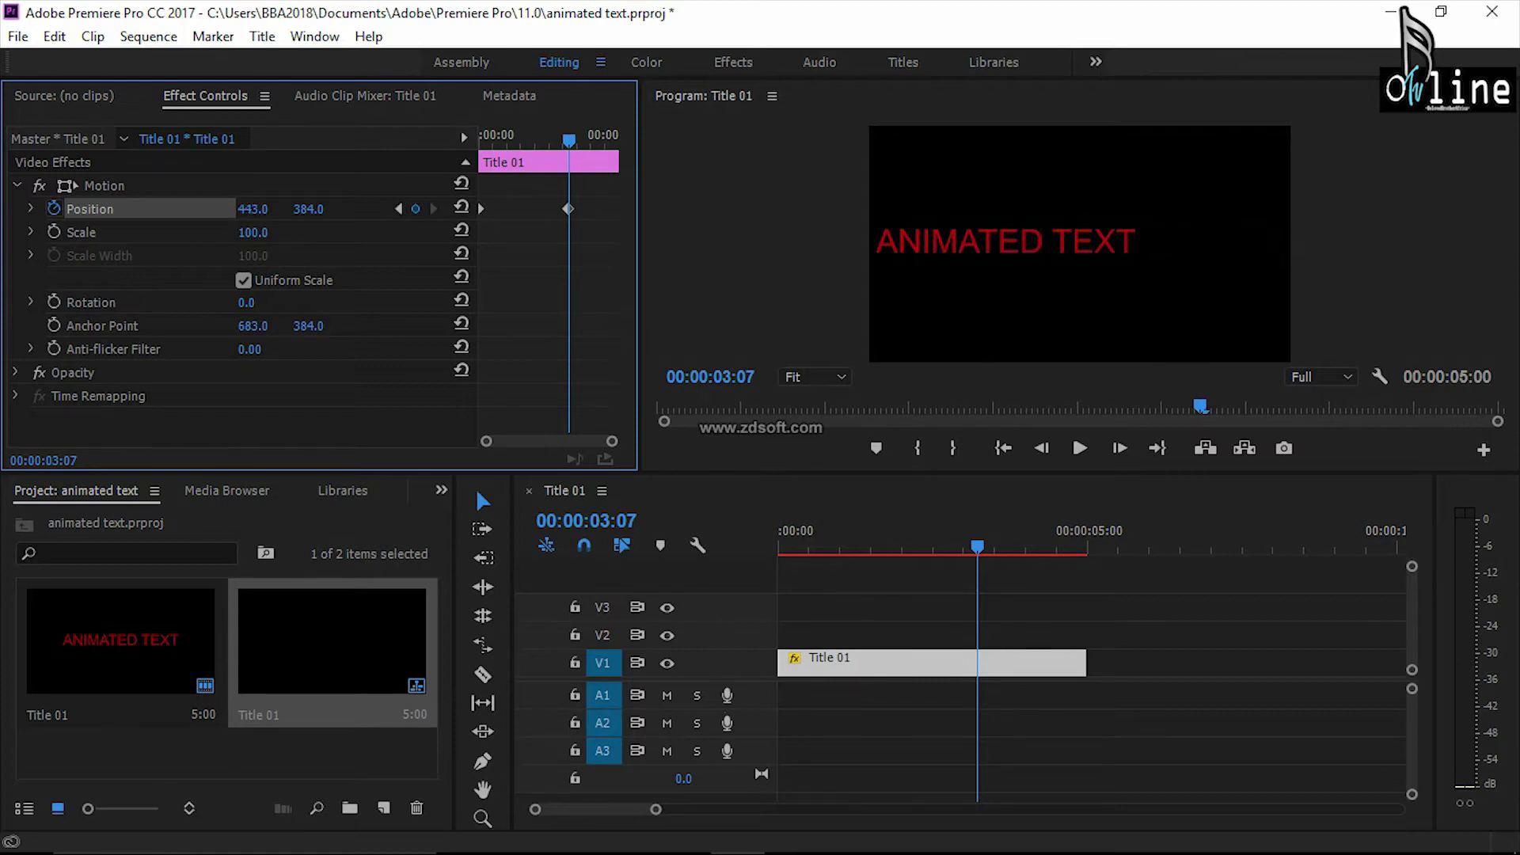
drag(254, 209, 251, 209)
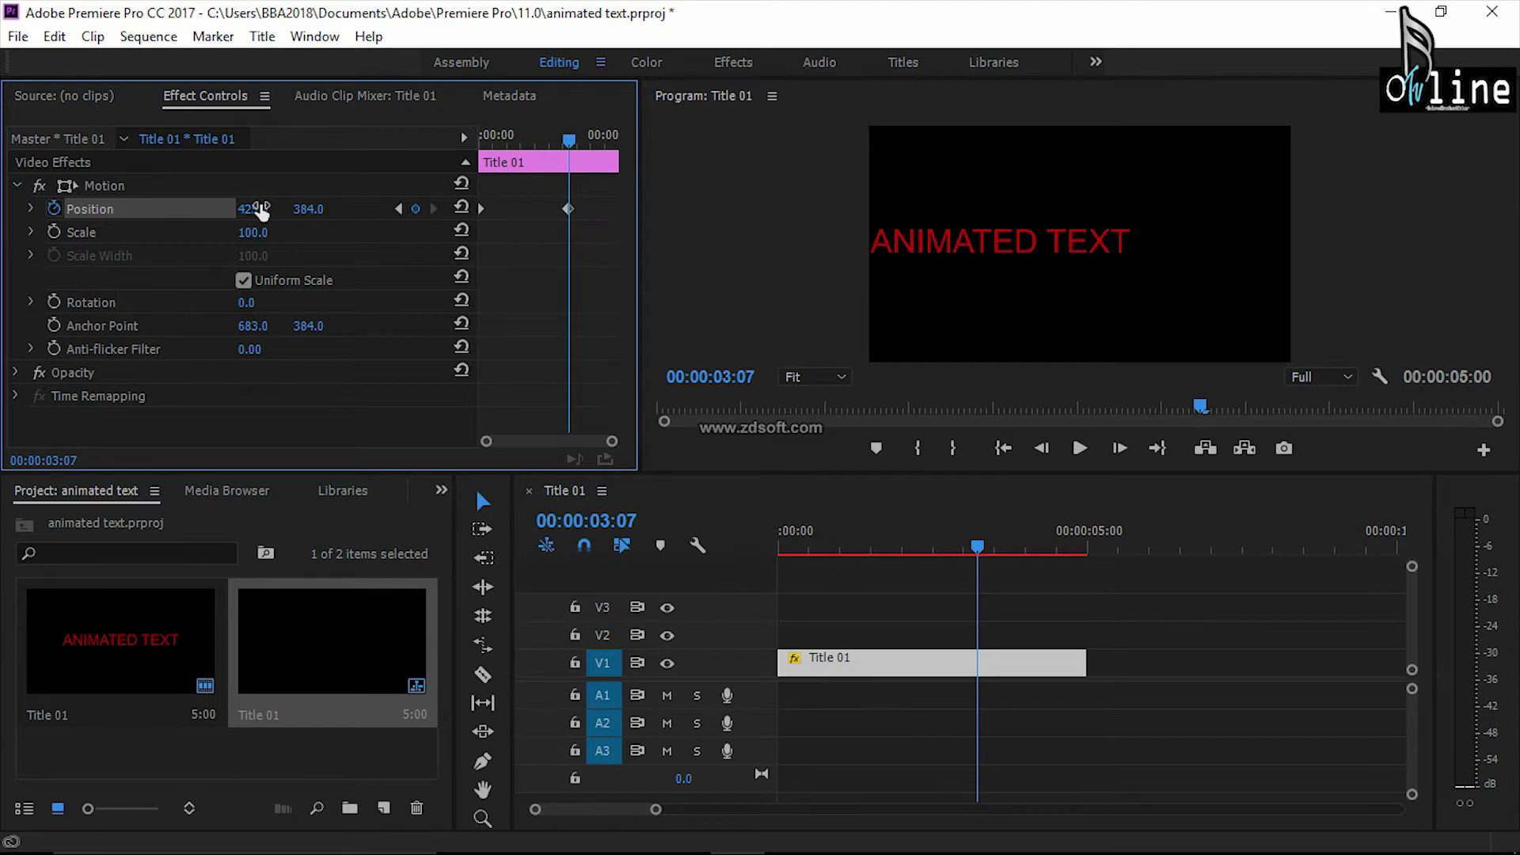
key(space)
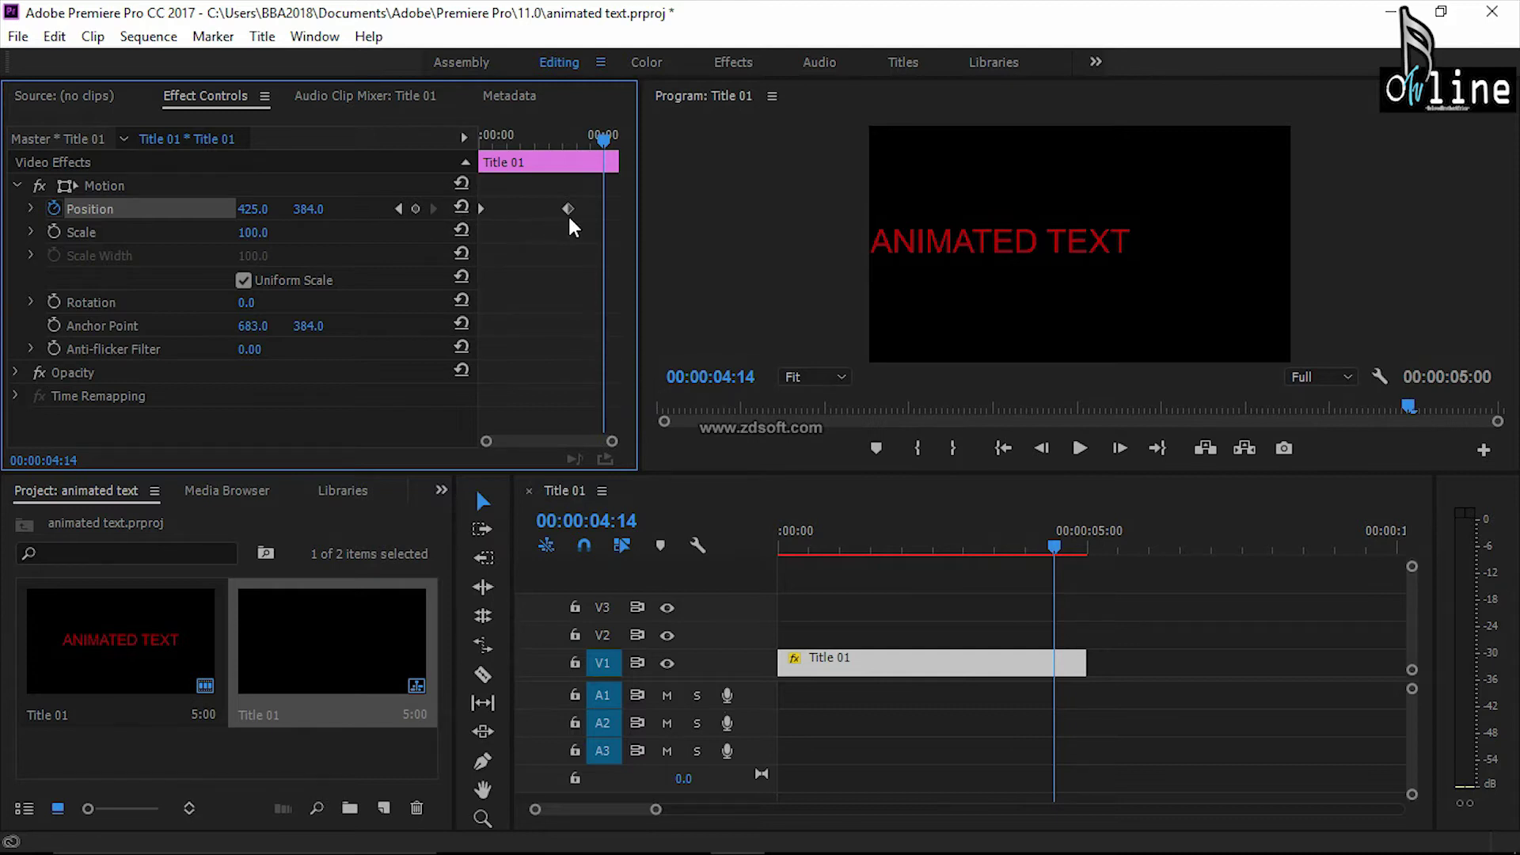
- Add a Position keyframe at 00:00:04:14 set to 732, 602
click(417, 204)
drag(308, 212, 546, 212)
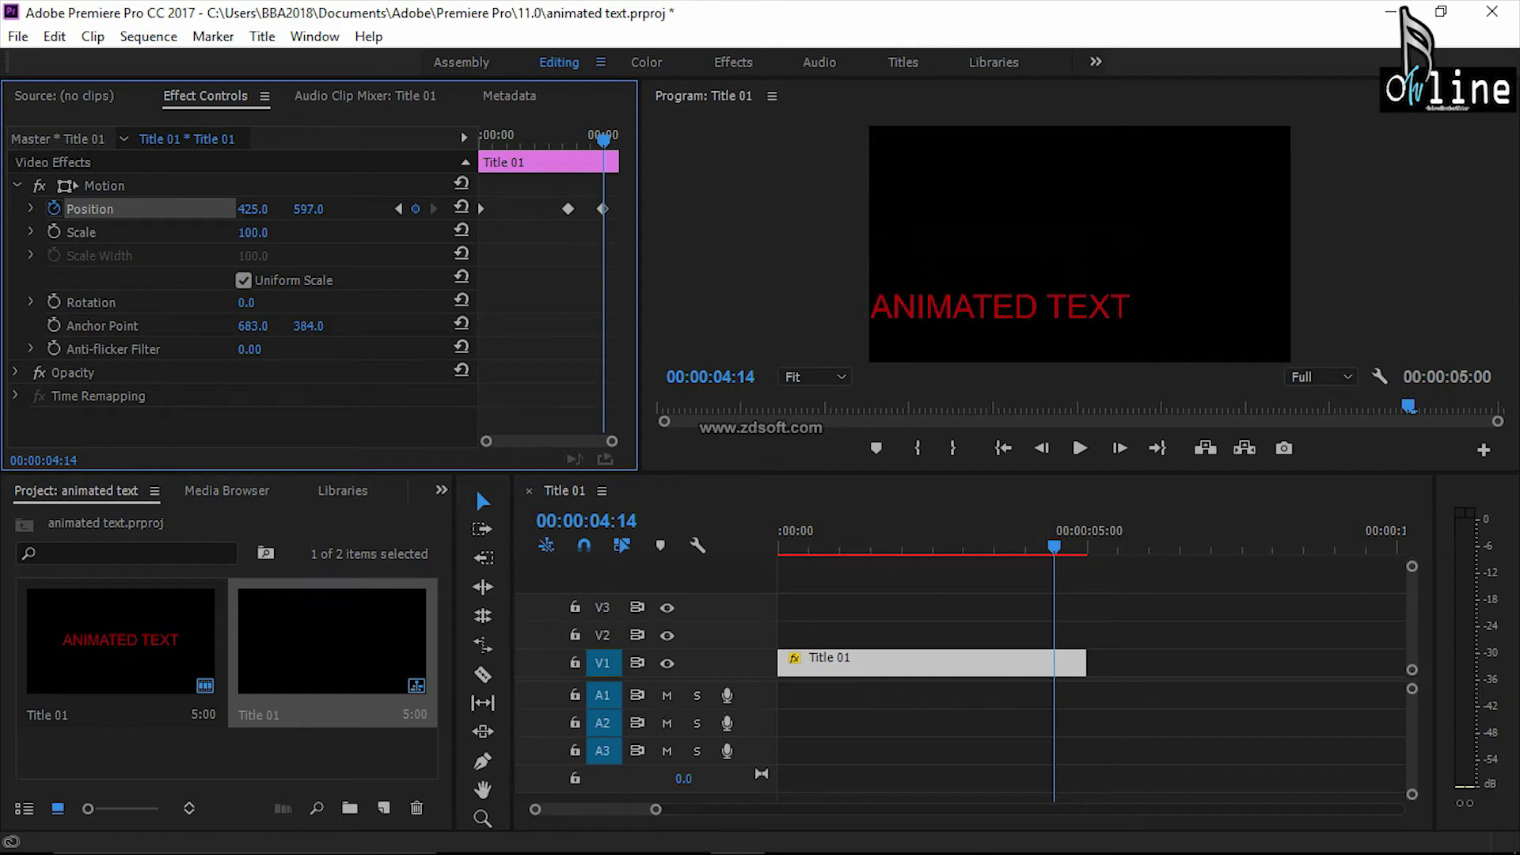
drag(250, 209, 428, 209)
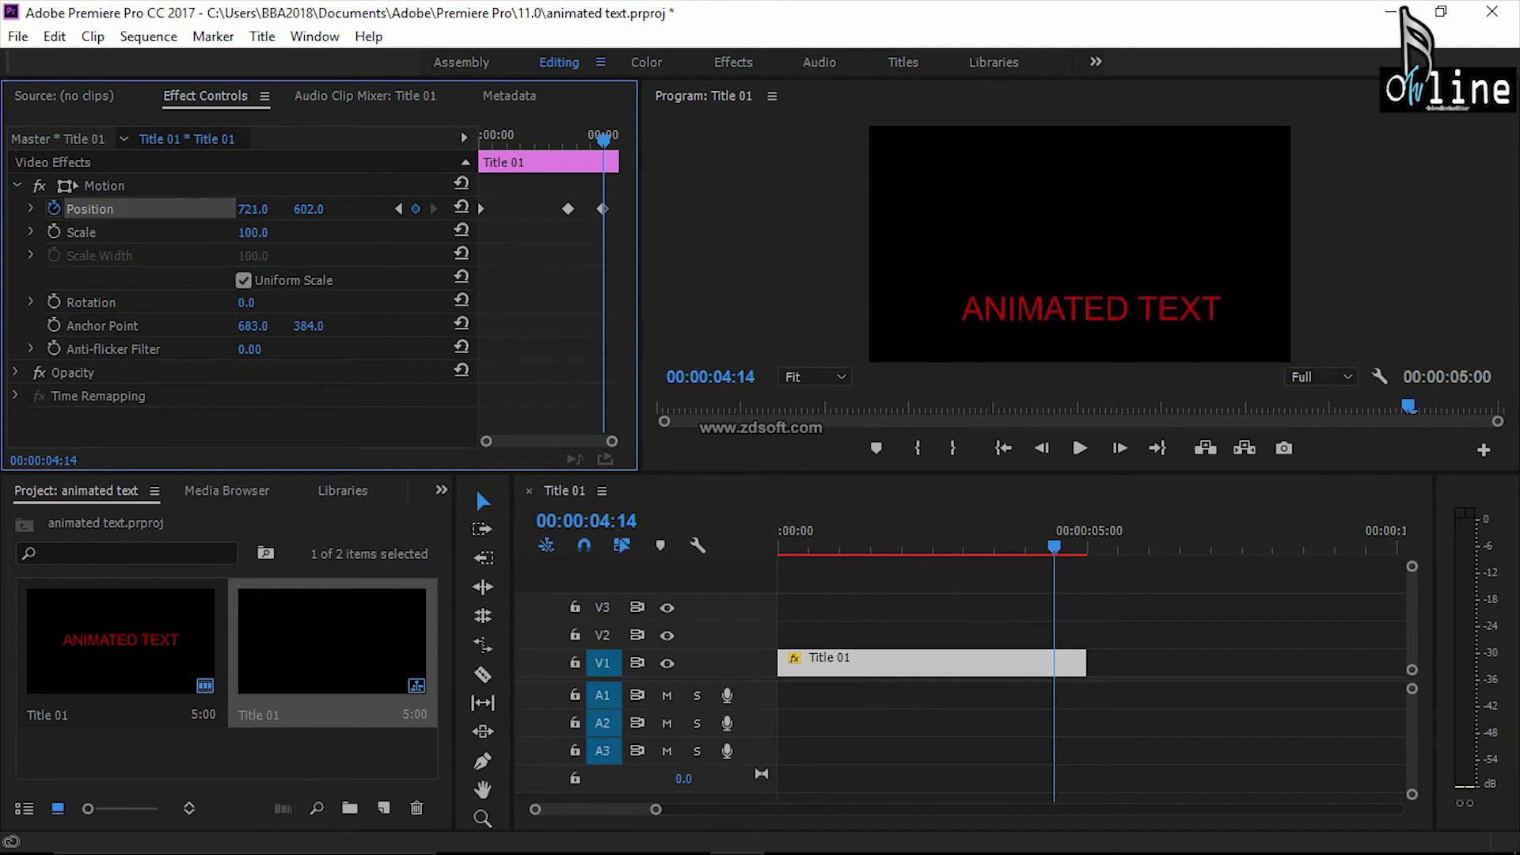
drag(428, 209, 493, 209)
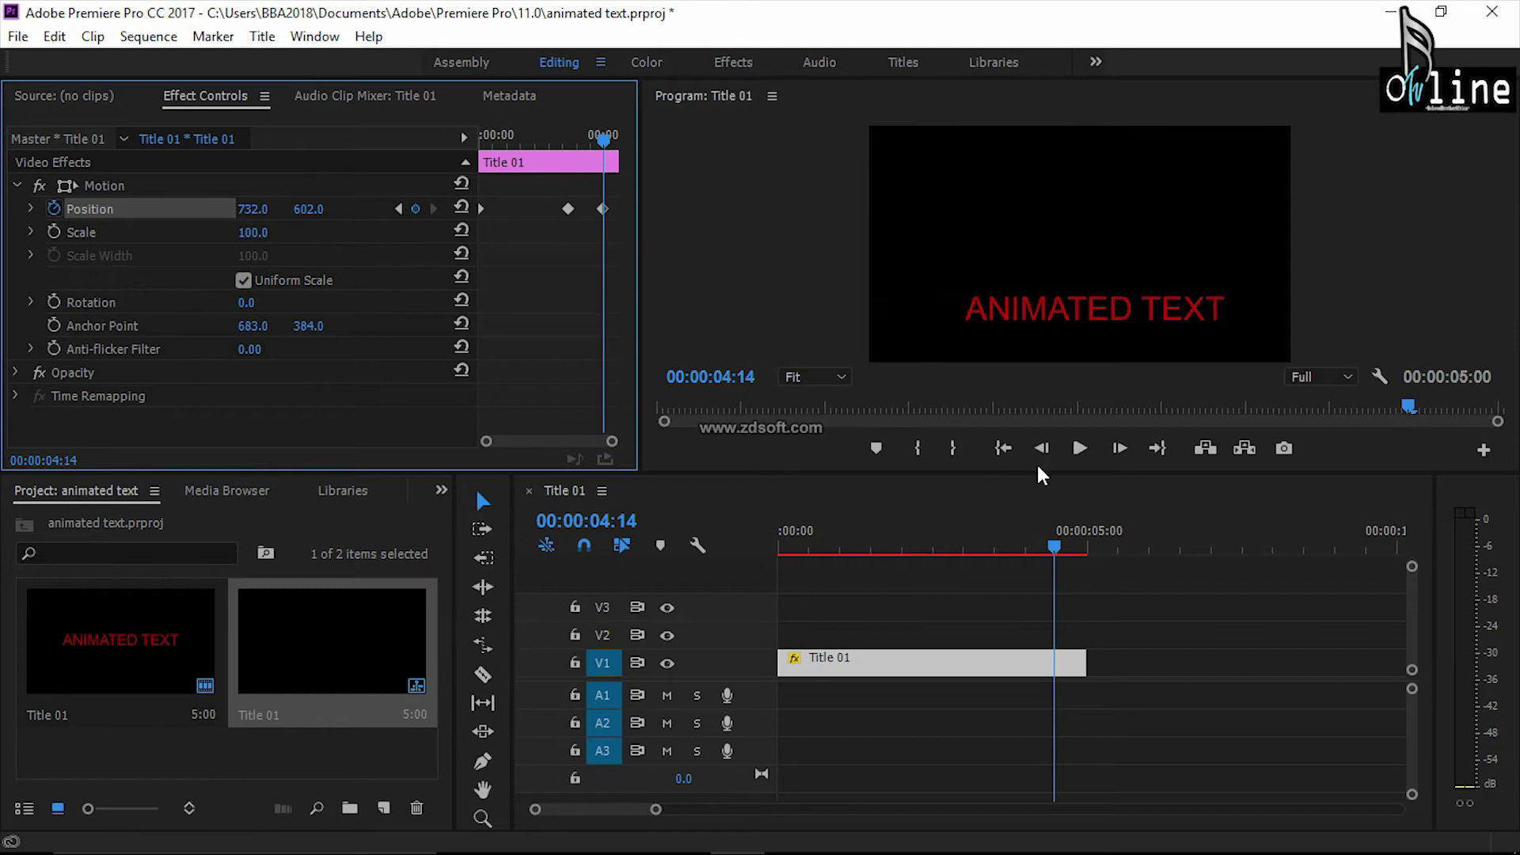
drag(1053, 547, 1085, 550)
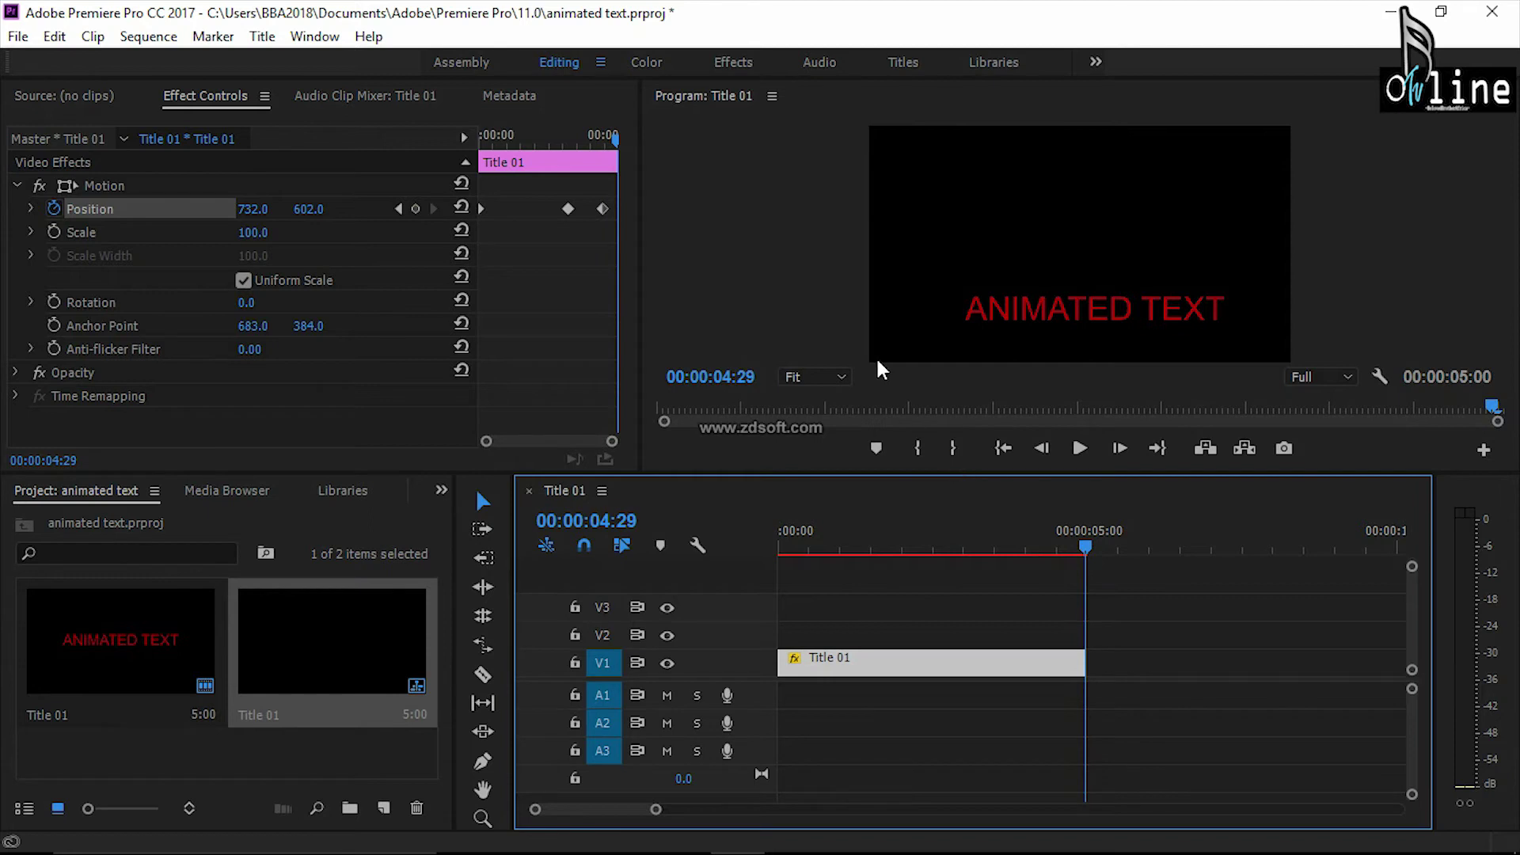
- Add a final keyframe at 00:00:05:00 with Position Y 63, then preview the animation
click(417, 208)
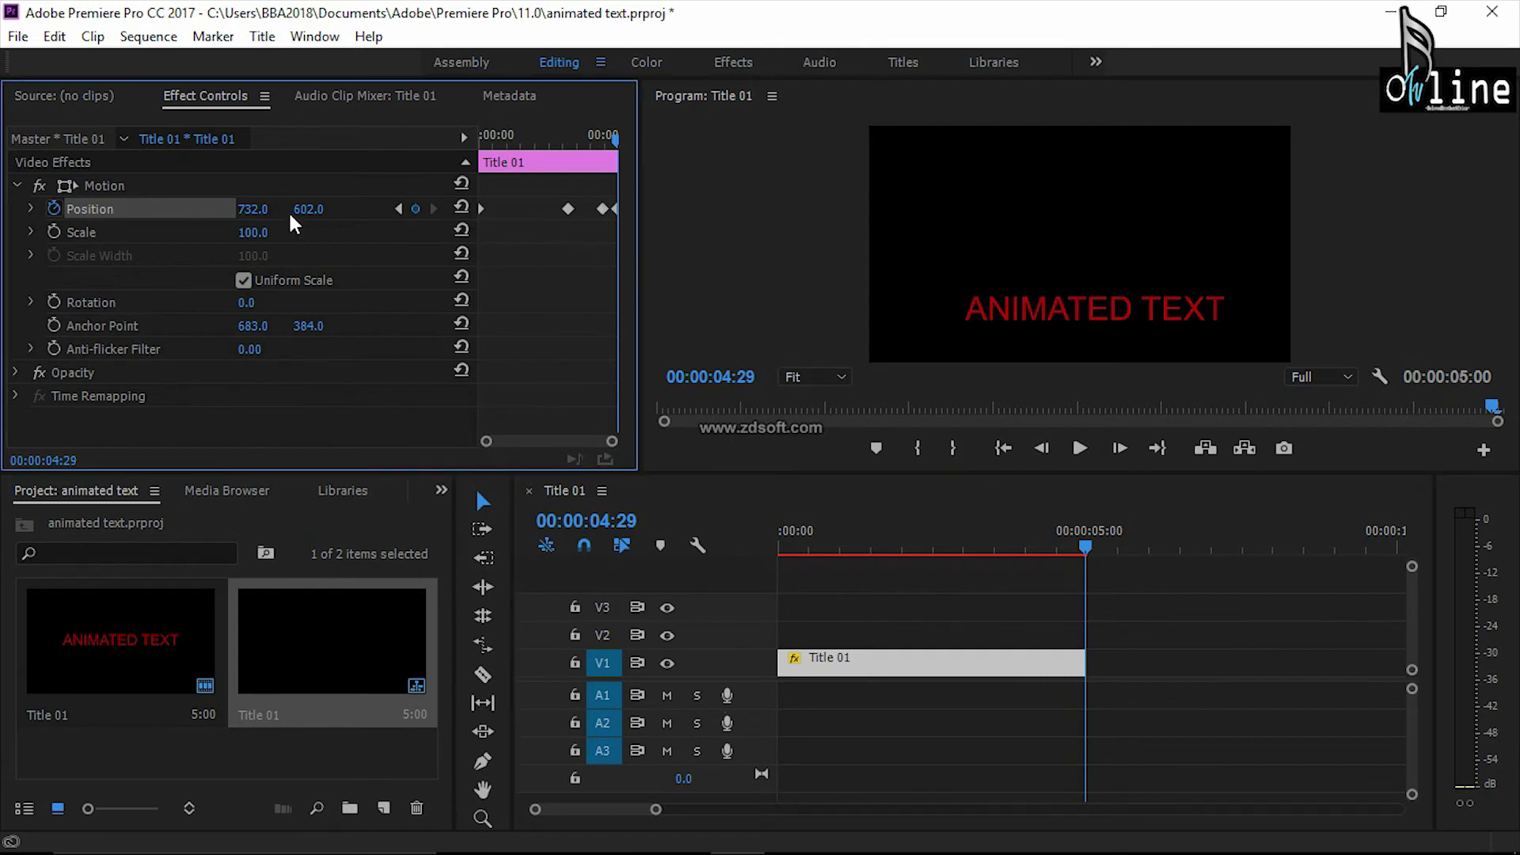
drag(308, 208, 75, 208)
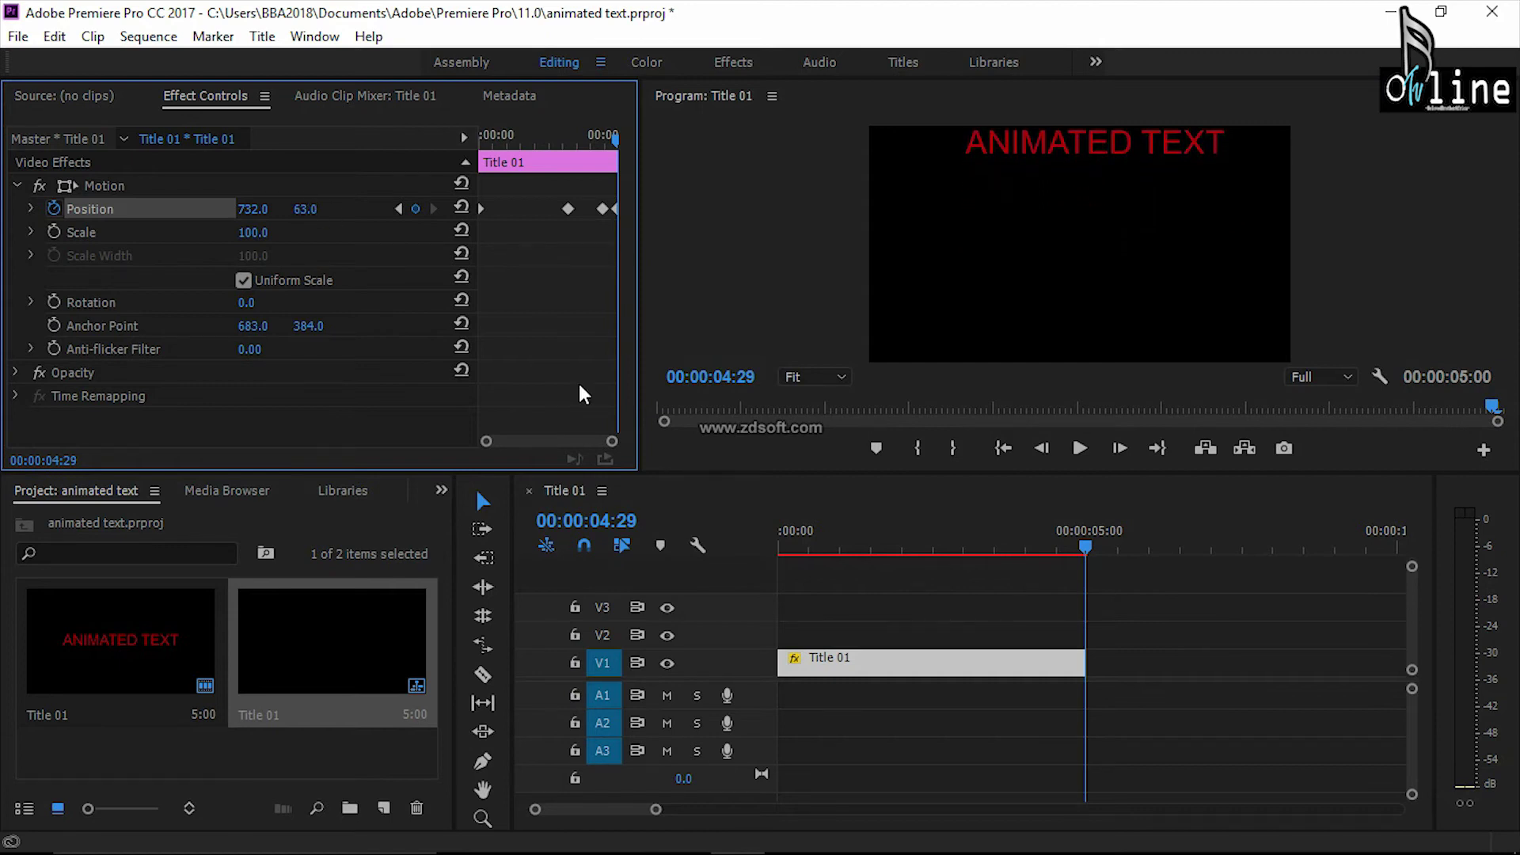
drag(1083, 538, 781, 529)
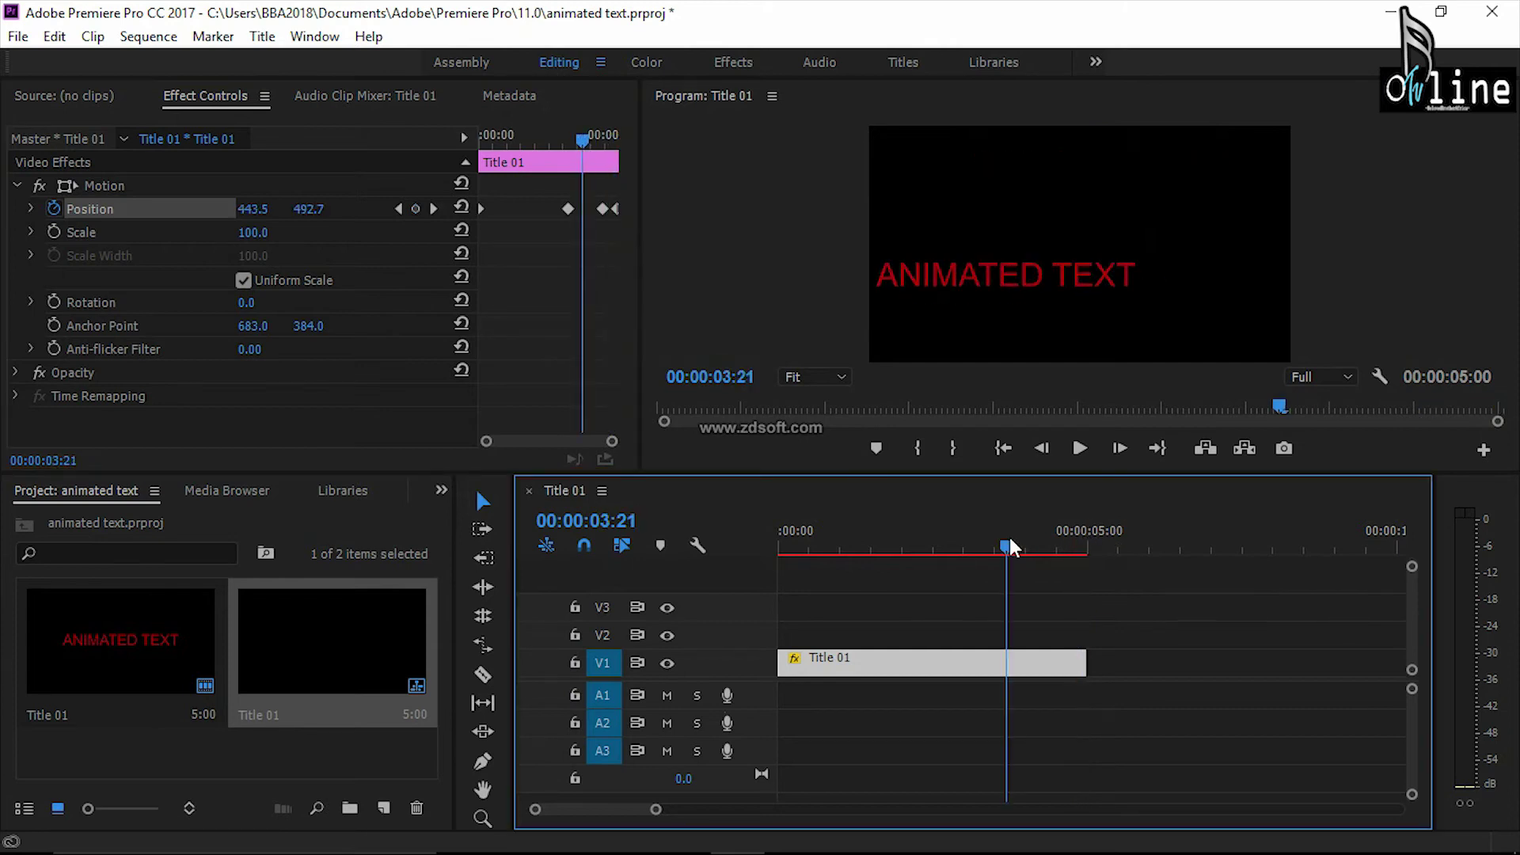
key(space)
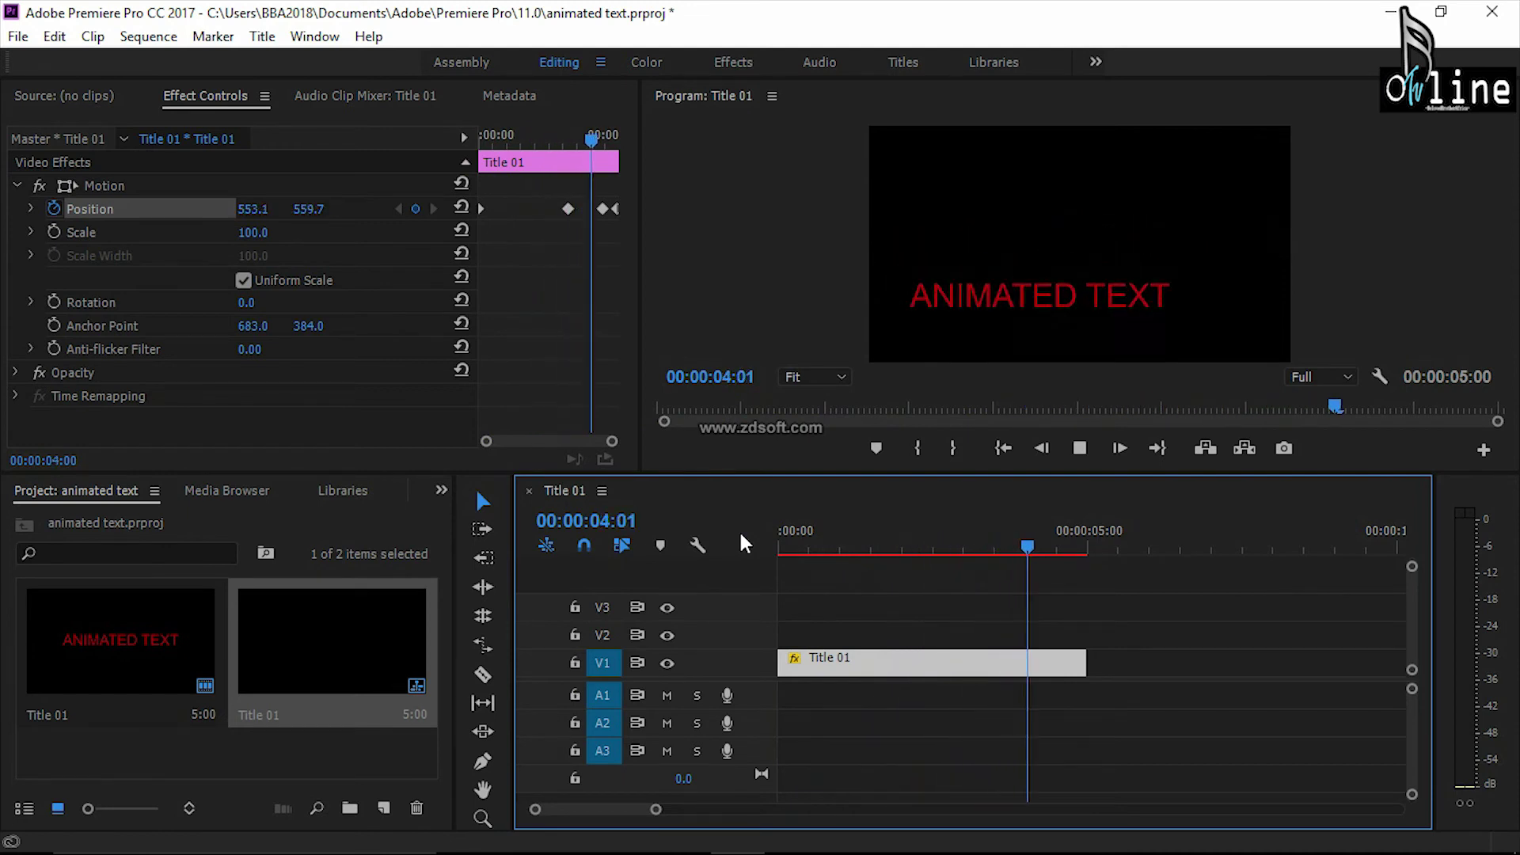
key(space)
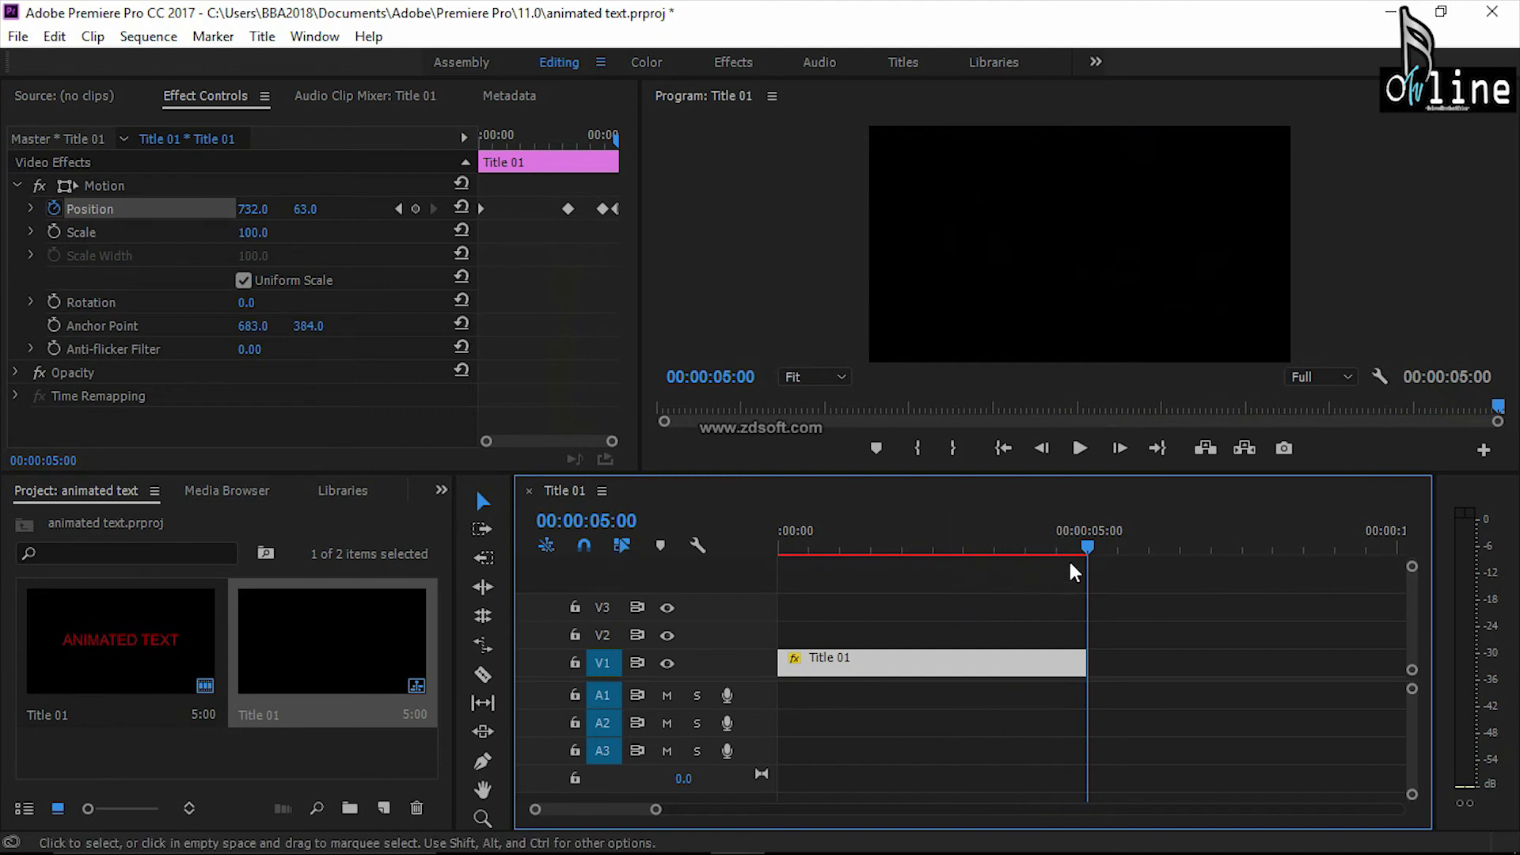
mouse_move(1090, 545)
mouse_down()
mouse_move(840, 515)
mouse_move(926, 554)
mouse_up()
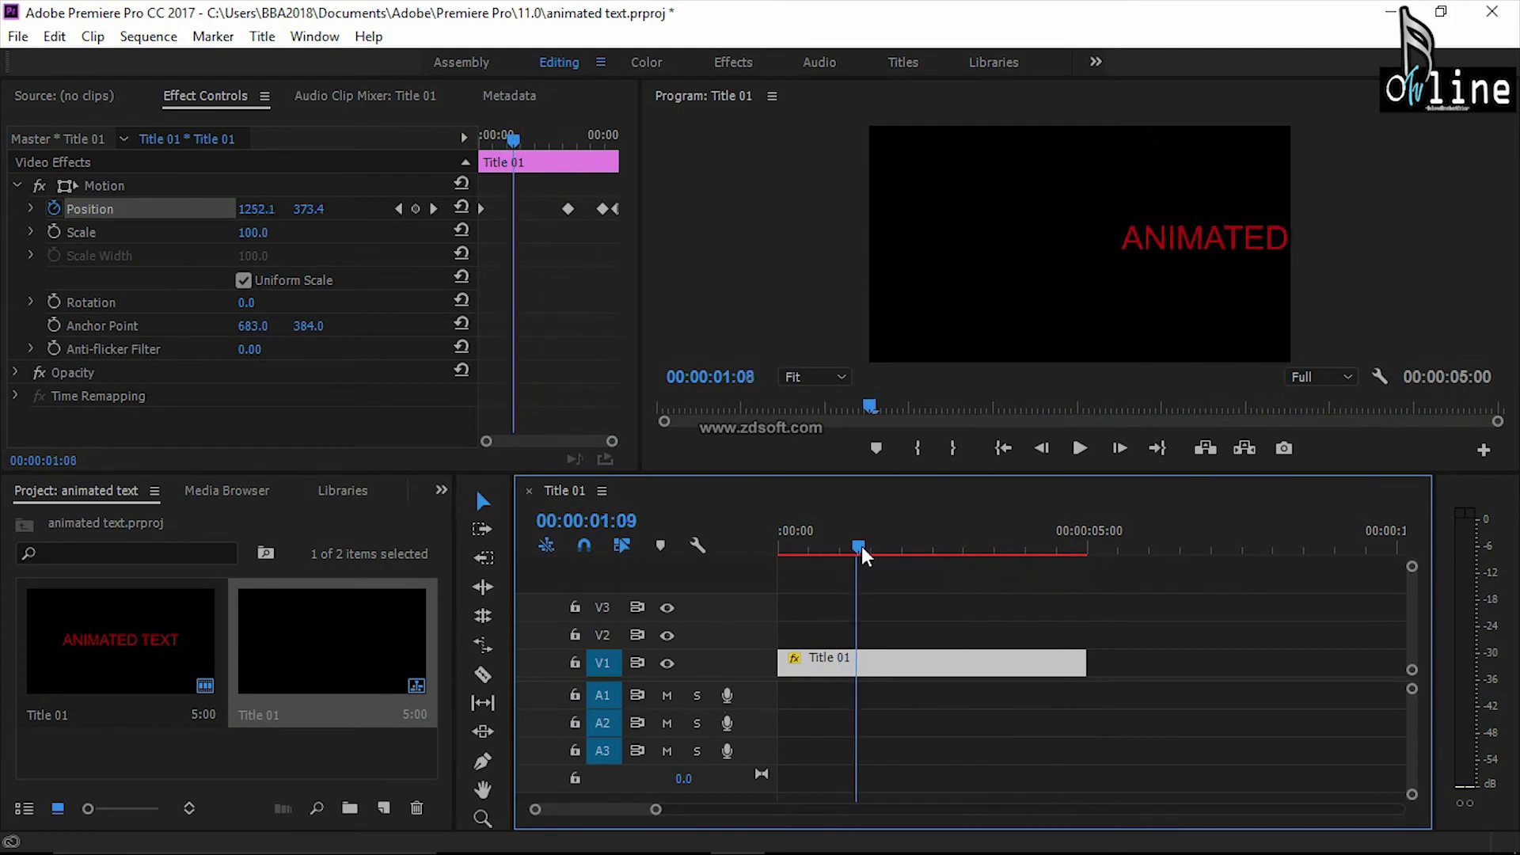